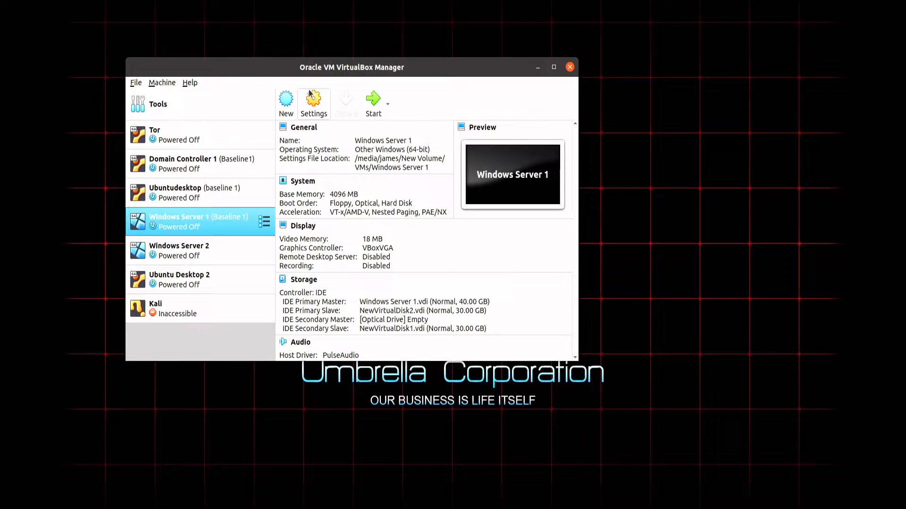
# Step: Open the storage settings of the Windows Server 1 virtual machine
pyautogui.moveTo(304, 71); pyautogui.dragTo(242, 57)
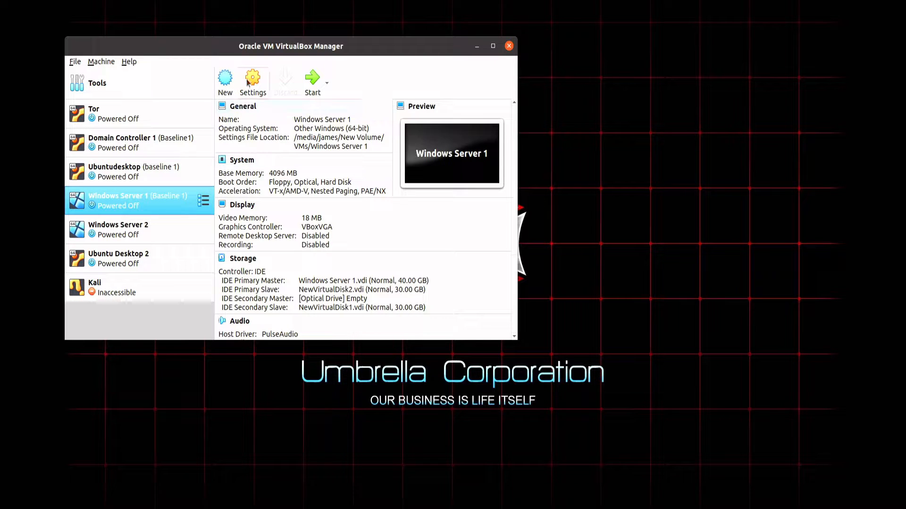
pyautogui.moveTo(267, 46); pyautogui.dragTo(262, 35)
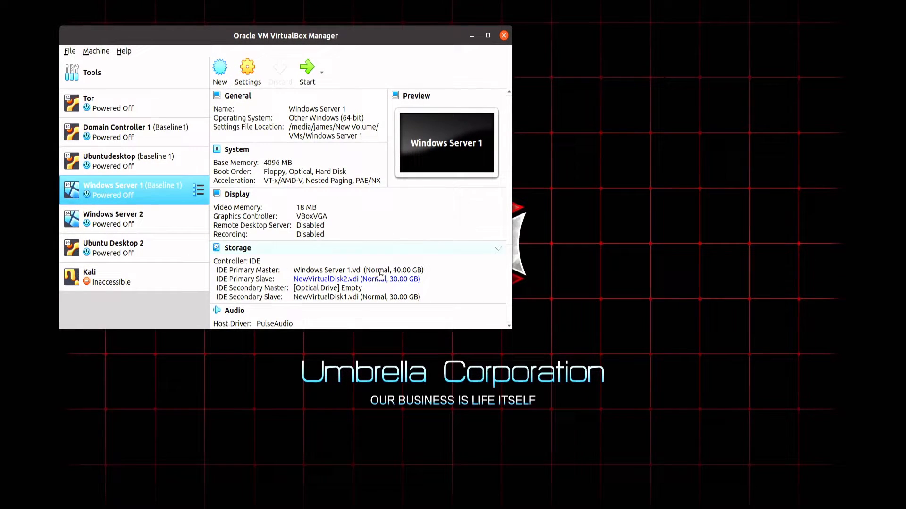
pyautogui.click(246, 67)
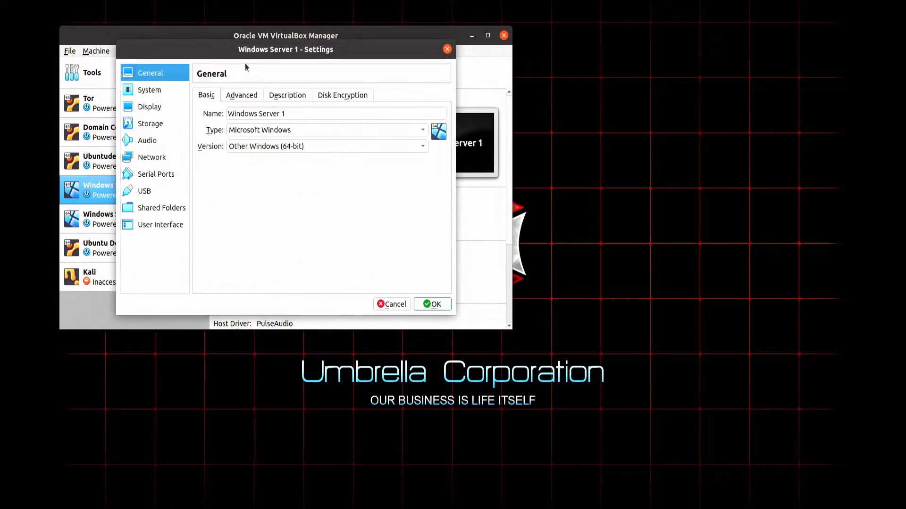
pyautogui.click(151, 124)
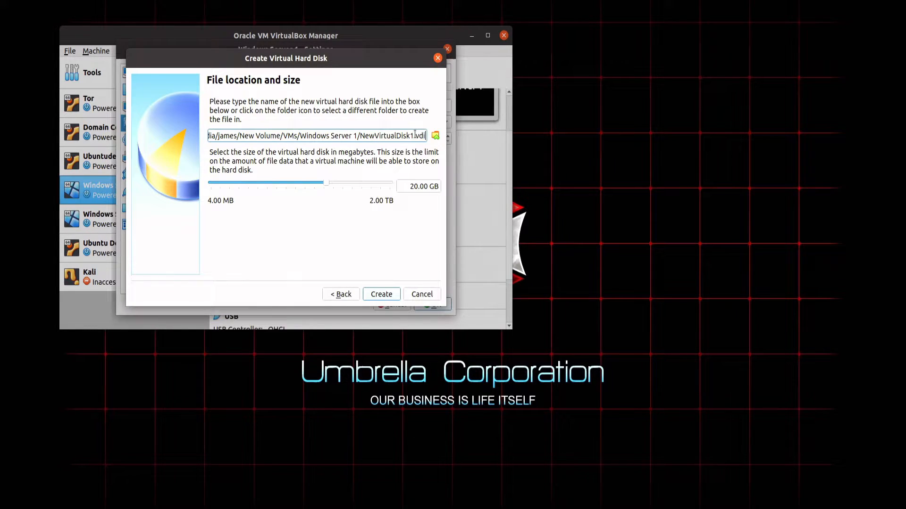
# Step: Create a 40 GB virtual hard disk named NewVirtualDisk3.vdi on the SATA controller and save the machine settings
pyautogui.moveTo(416, 136); pyautogui.dragTo(408, 136)
pyautogui.moveTo(414, 184); pyautogui.dragTo(404, 184)
pyautogui.write('4')
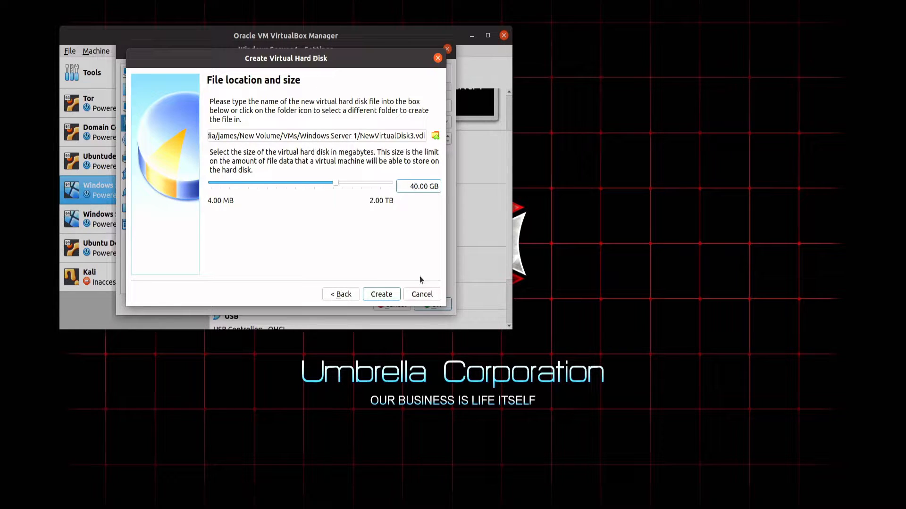
pyautogui.click(387, 297)
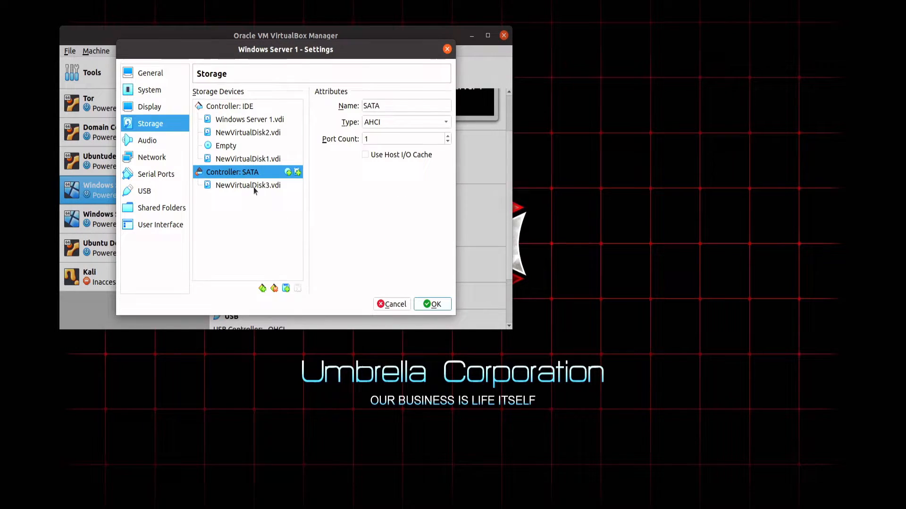
pyautogui.click(253, 186)
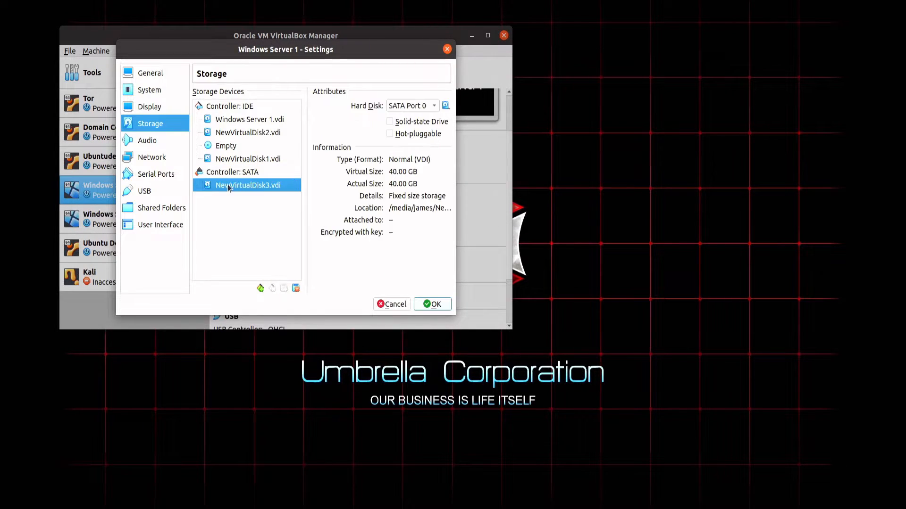
pyautogui.click(436, 306)
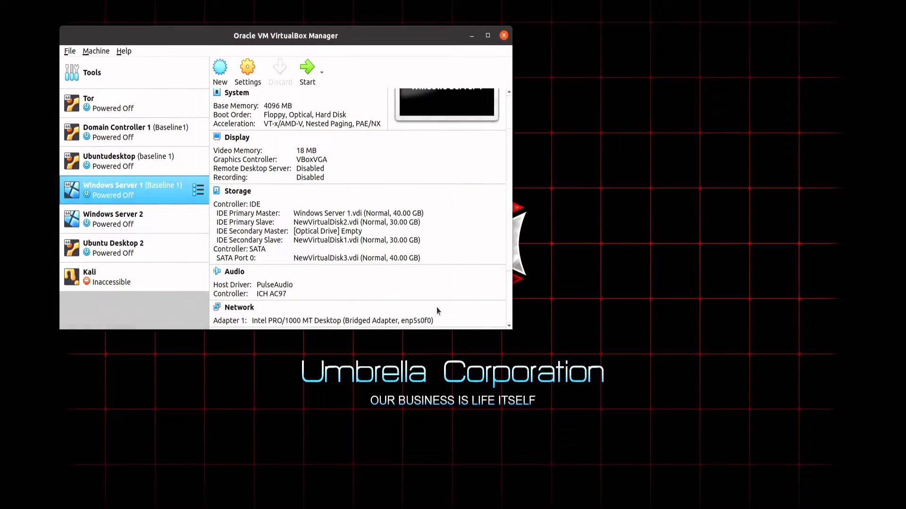
# Step: Start the Windows Server 1 virtual machine and open Computer Management from the Control Panel's Administrative Tools
pyautogui.click(305, 71)
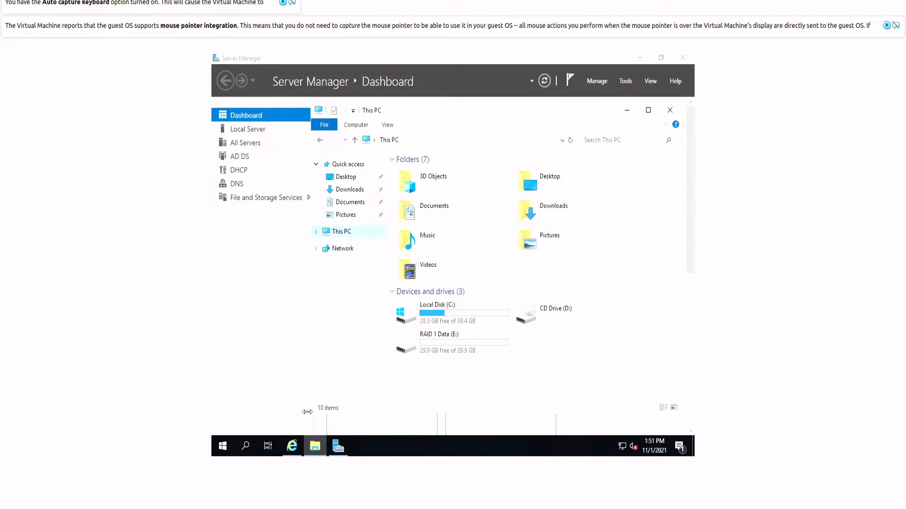
pyautogui.click(246, 447)
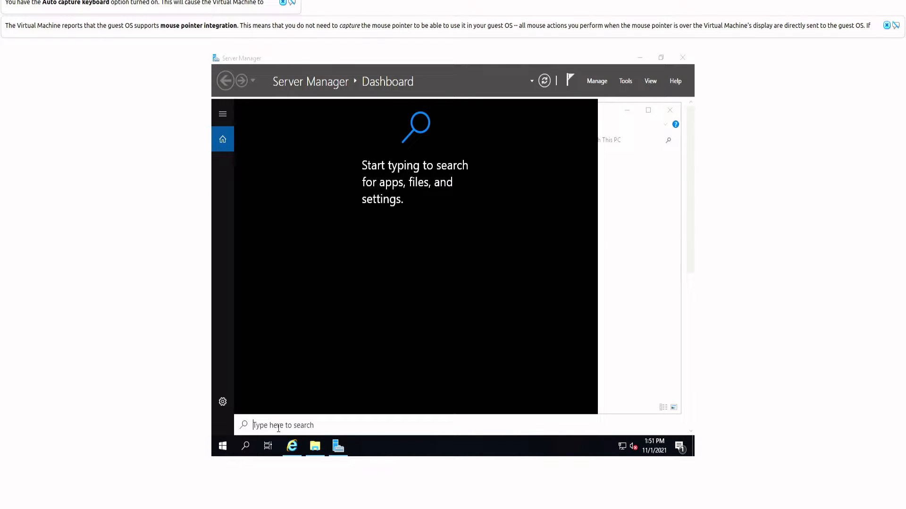
pyautogui.write('contr')
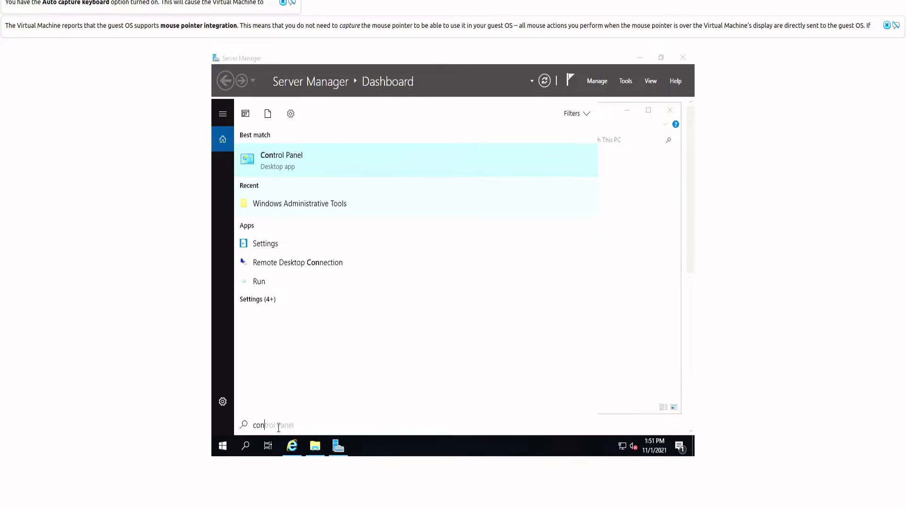
pyautogui.click(294, 161)
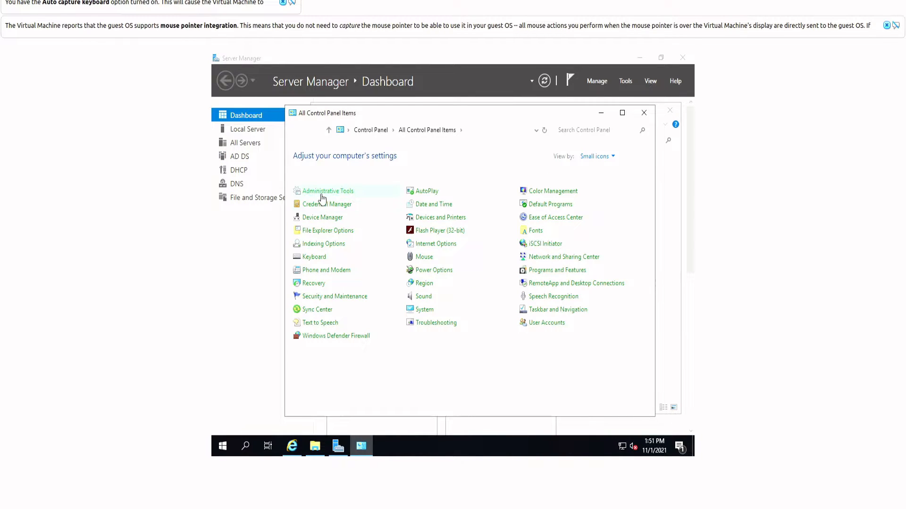
pyautogui.click(322, 192)
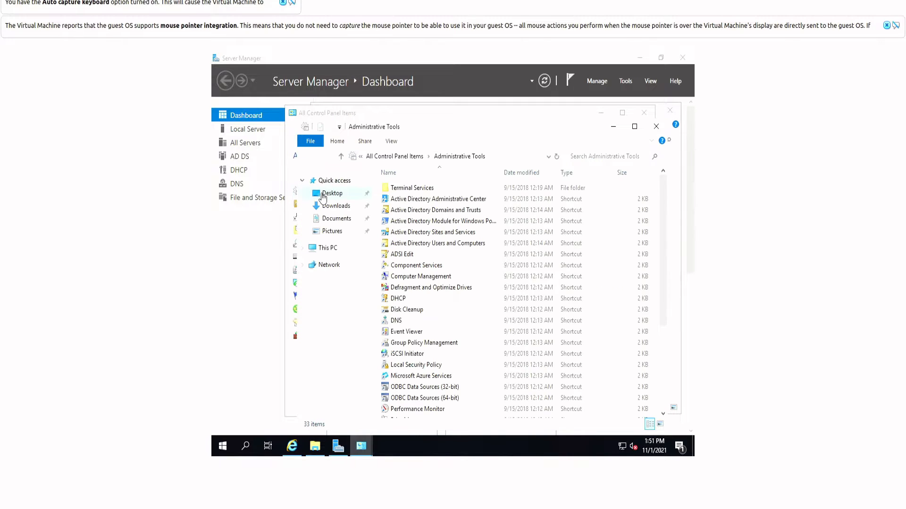
pyautogui.click(415, 278)
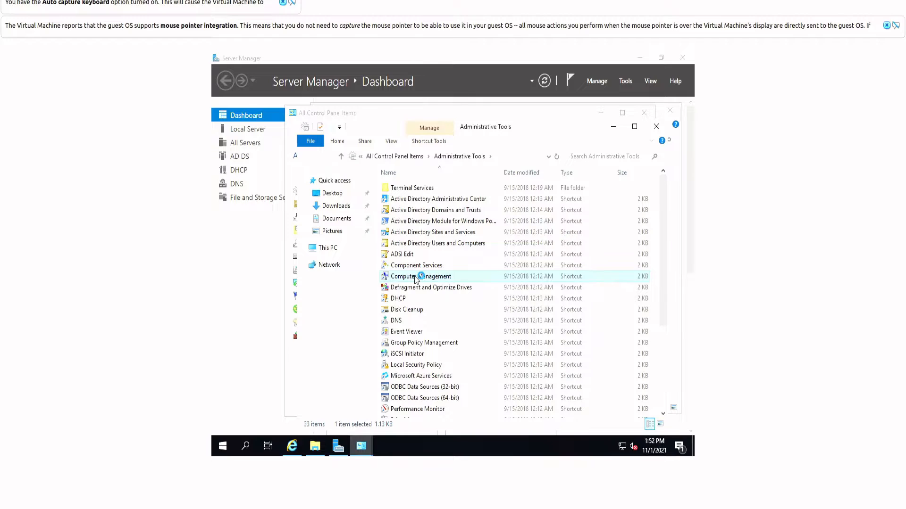
pyautogui.doubleClick(416, 279)
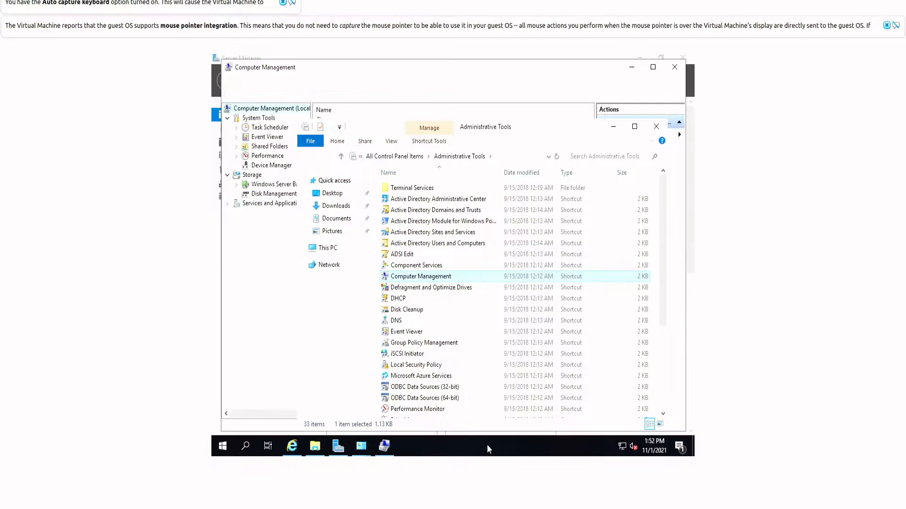
# Step: Initialize Disk 3 in Disk Management with the GPT partition style
pyautogui.click(259, 196)
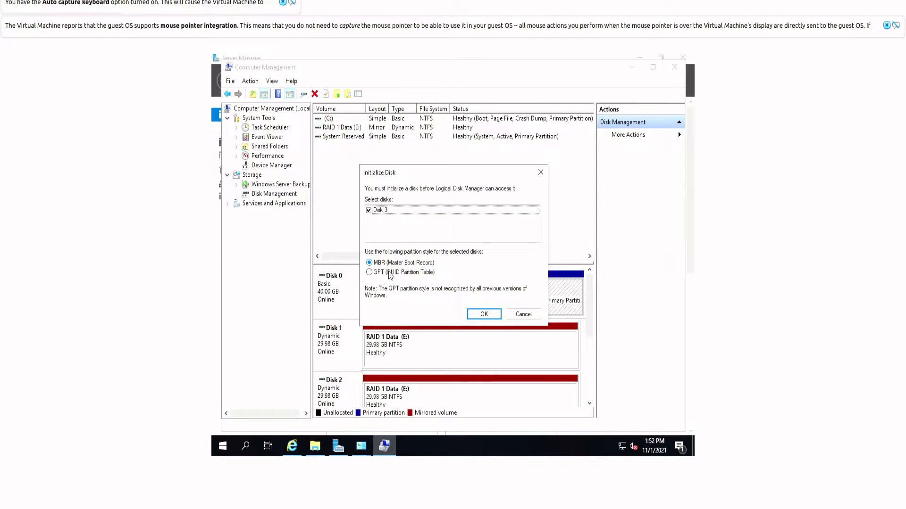
pyautogui.click(375, 273)
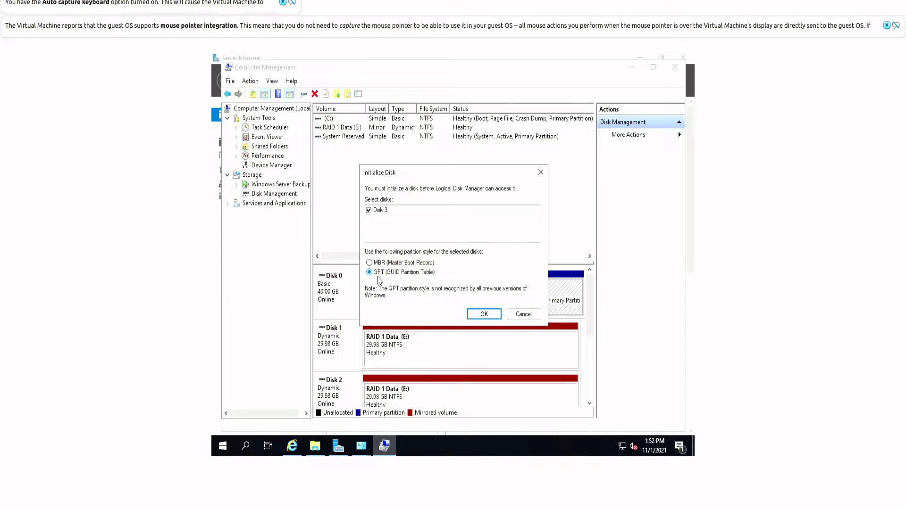
pyautogui.click(486, 315)
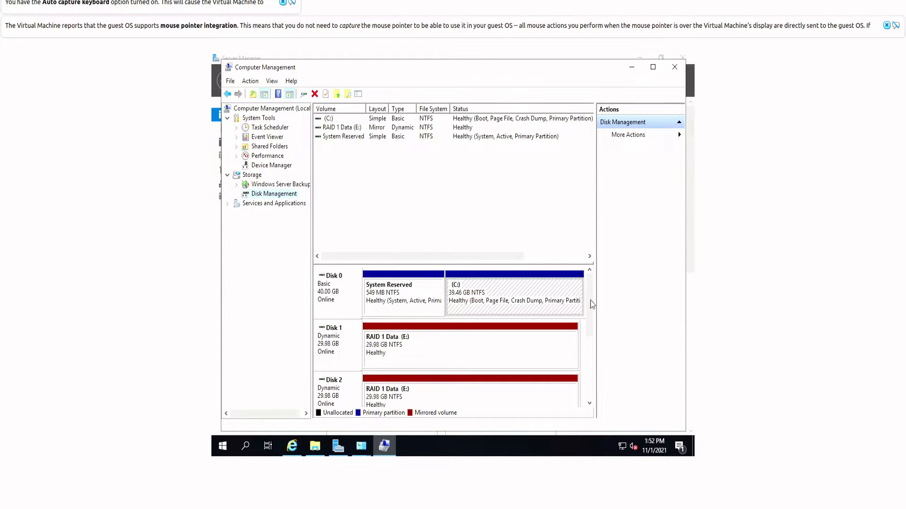
# Step: Create a full-size simple volume on Disk 3 with drive letter F, quick-formatted as NTFS and labelled BackupOS
pyautogui.moveTo(589, 302); pyautogui.dragTo(589, 365)
pyautogui.click(396, 285)
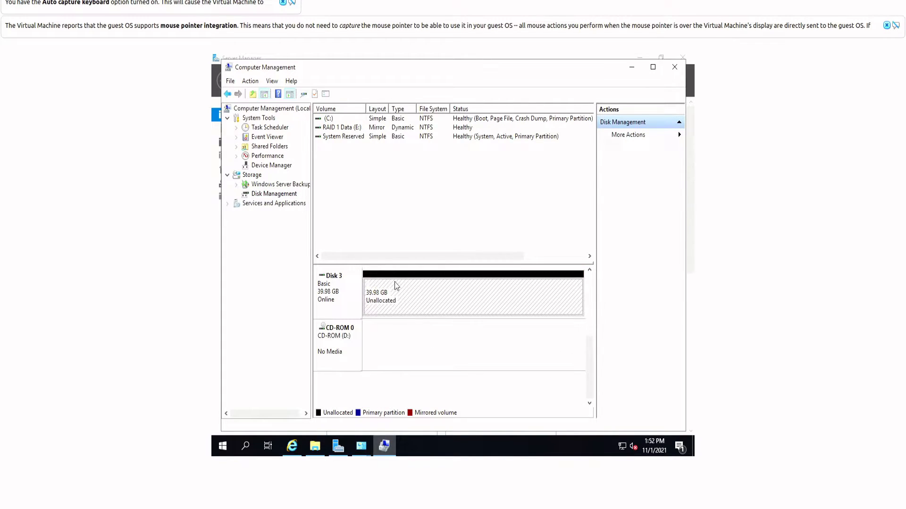
pyautogui.rightClick(397, 285)
pyautogui.click(439, 290)
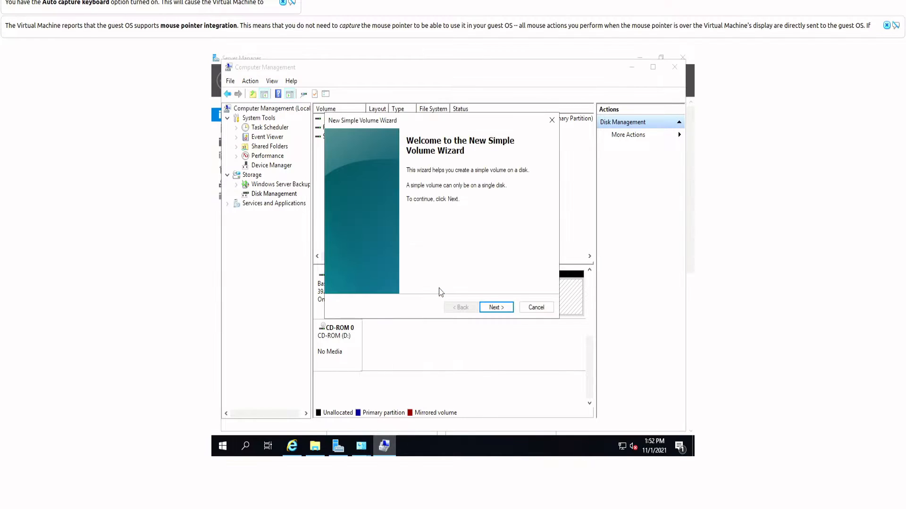
pyautogui.click(504, 309)
pyautogui.click(502, 307)
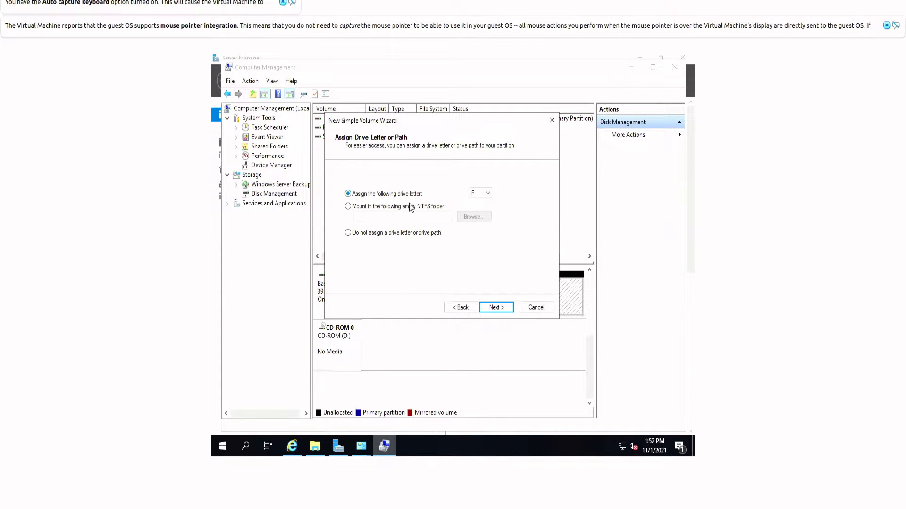
pyautogui.click(495, 309)
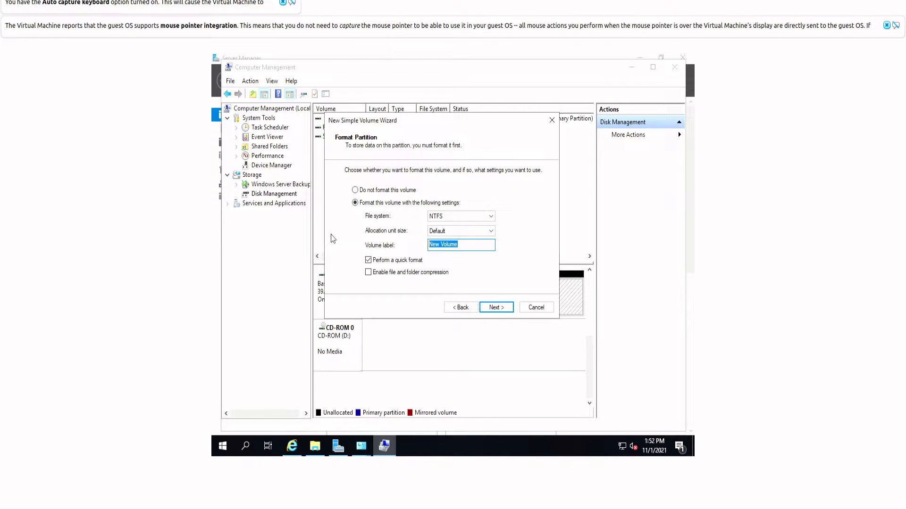
pyautogui.write('BackupOS')
pyautogui.press('Return')
pyautogui.click(496, 307)
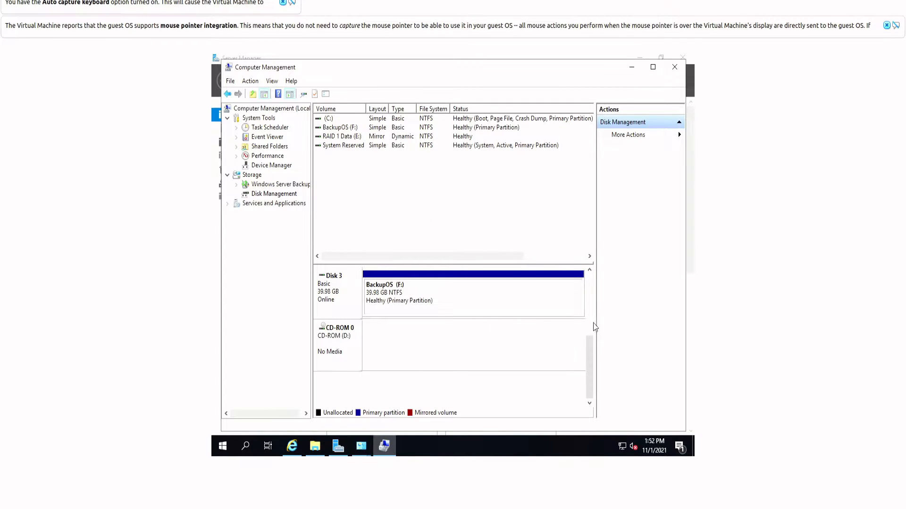
pyautogui.moveTo(590, 339); pyautogui.dragTo(589, 276)
pyautogui.click(457, 287)
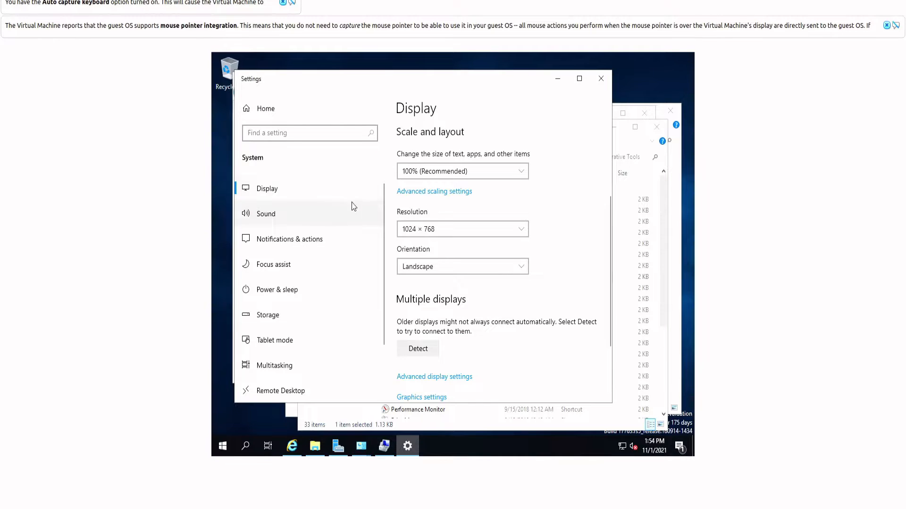
# Step: Set the server's display resolution to 1600 × 1200, keep the change, and close the display settings
pyautogui.click(420, 229)
pyautogui.click(434, 178)
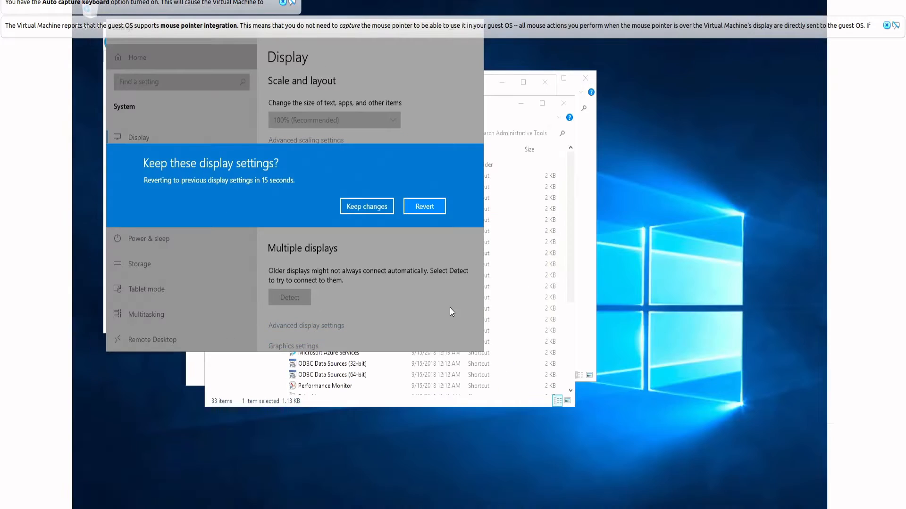
pyautogui.click(370, 208)
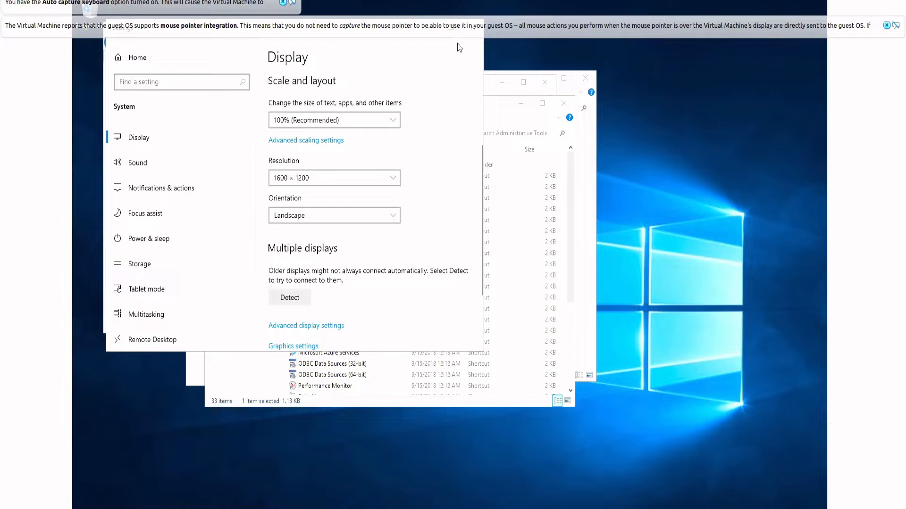
pyautogui.click(886, 26)
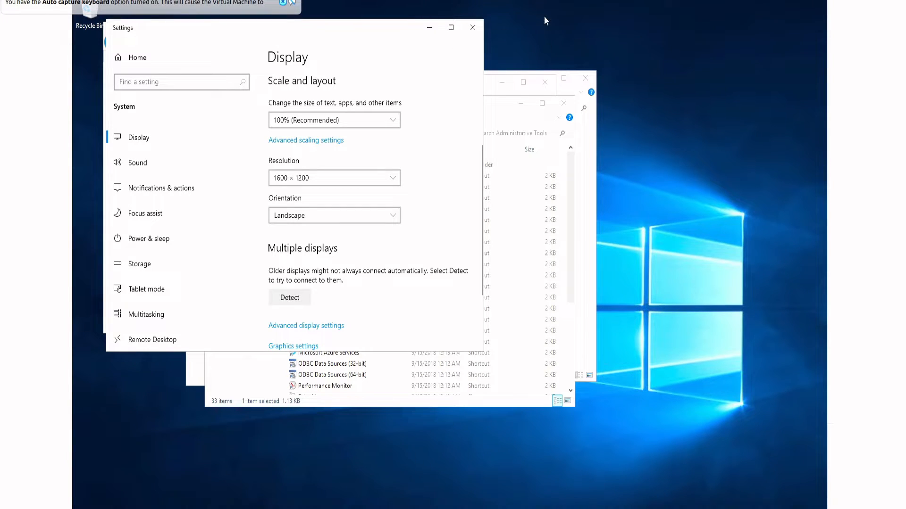
pyautogui.click(472, 28)
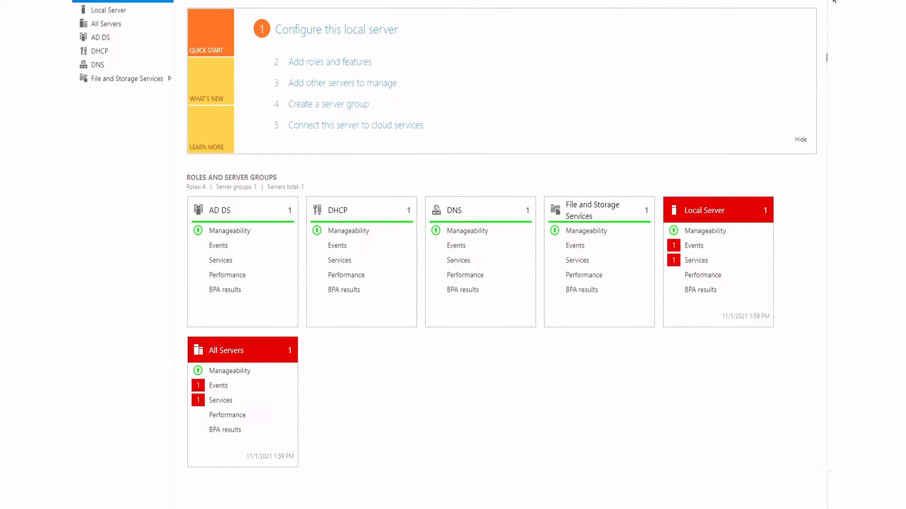
pyautogui.click(760, 2)
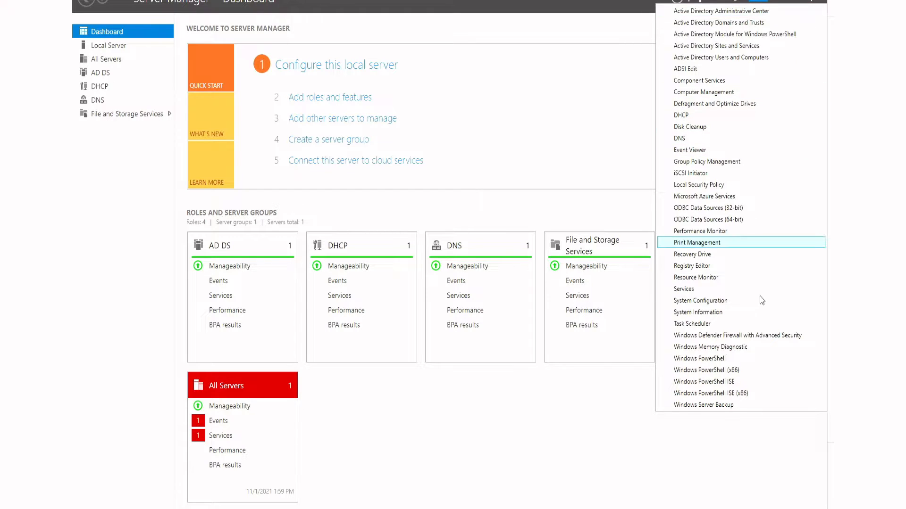
pyautogui.click(763, 1)
pyautogui.click(759, 1)
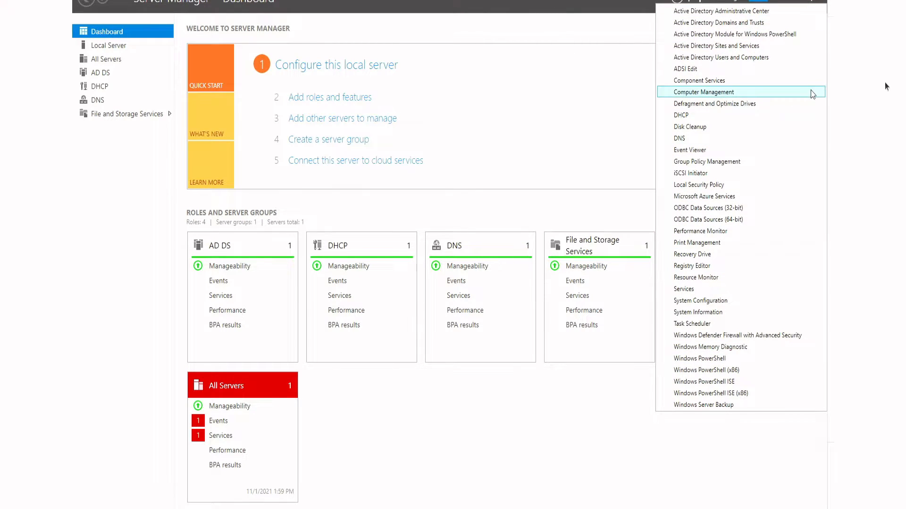
# Step: Start the Add Roles and Features Wizard with a role-based or feature-based installation on the server listed in the server pool
pyautogui.click(733, 1)
pyautogui.click(733, 2)
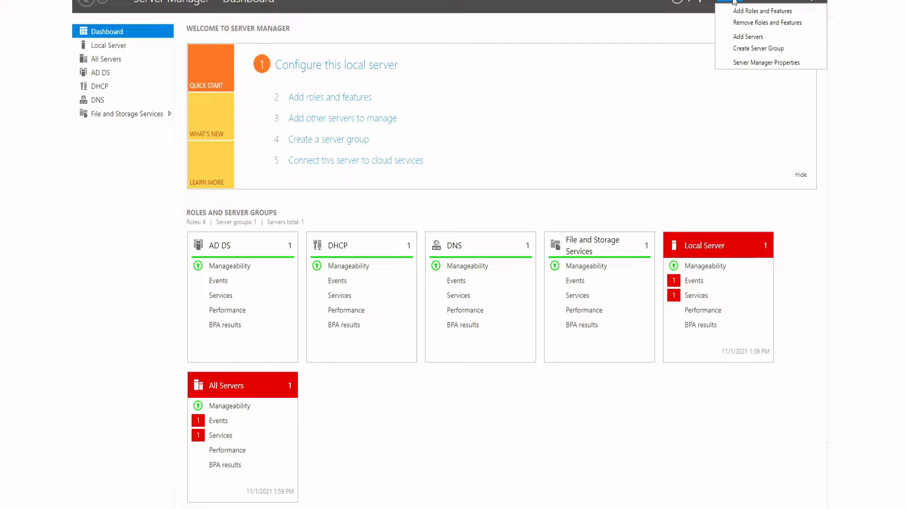
pyautogui.click(760, 11)
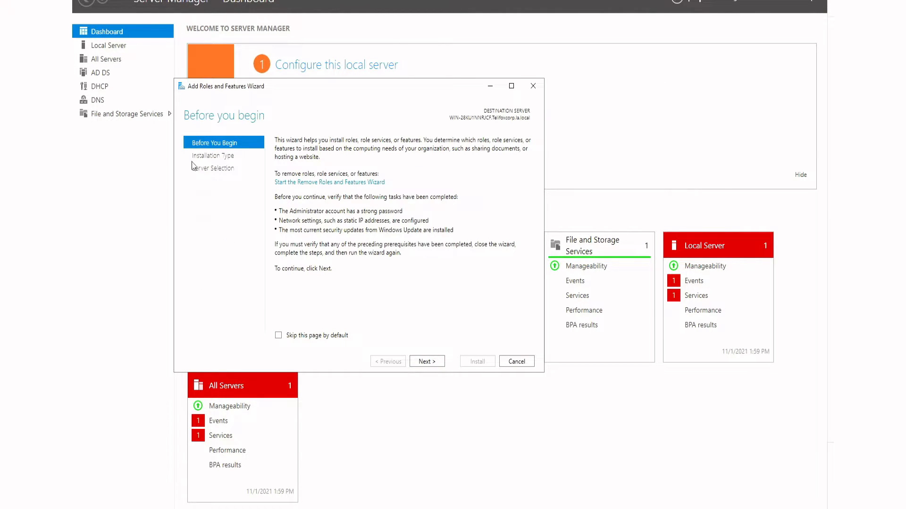
pyautogui.click(434, 362)
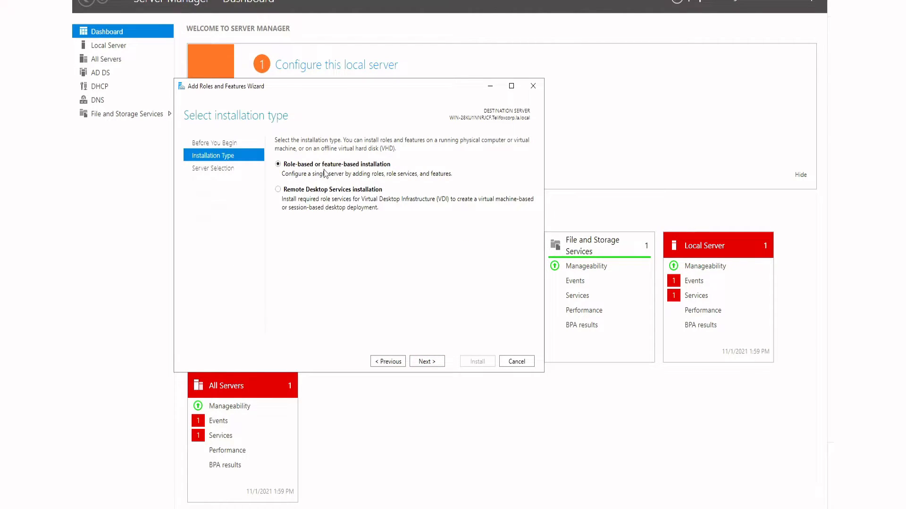
pyautogui.click(435, 362)
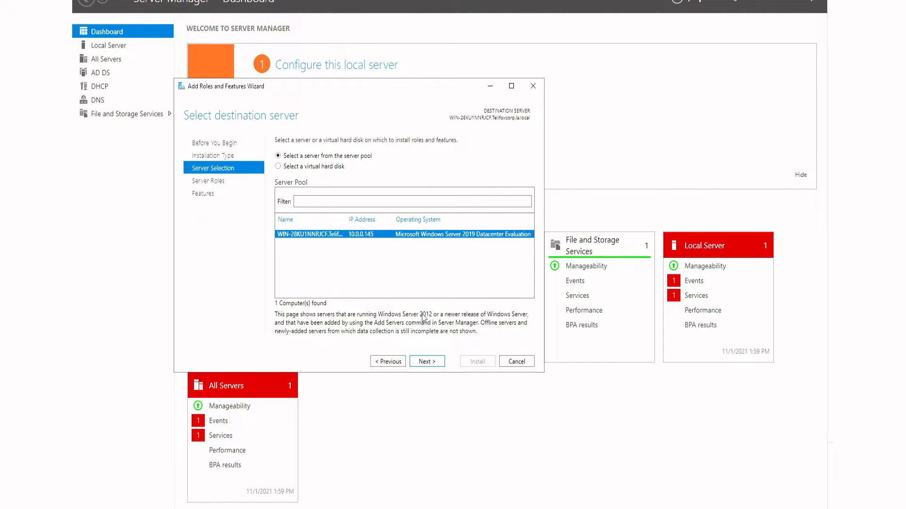
pyautogui.click(429, 362)
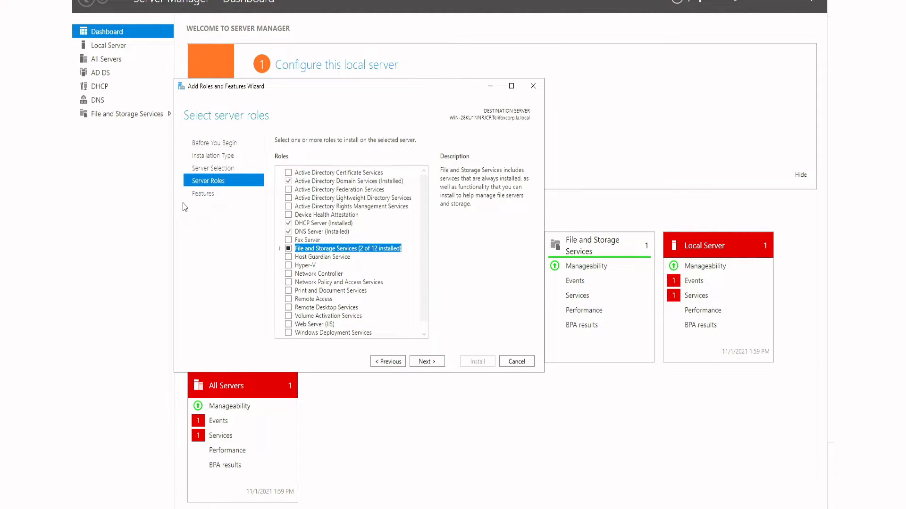
# Step: Review the list of server roles and proceed to the feature selection without adding a role
pyautogui.scroll(-1, 367, 204)
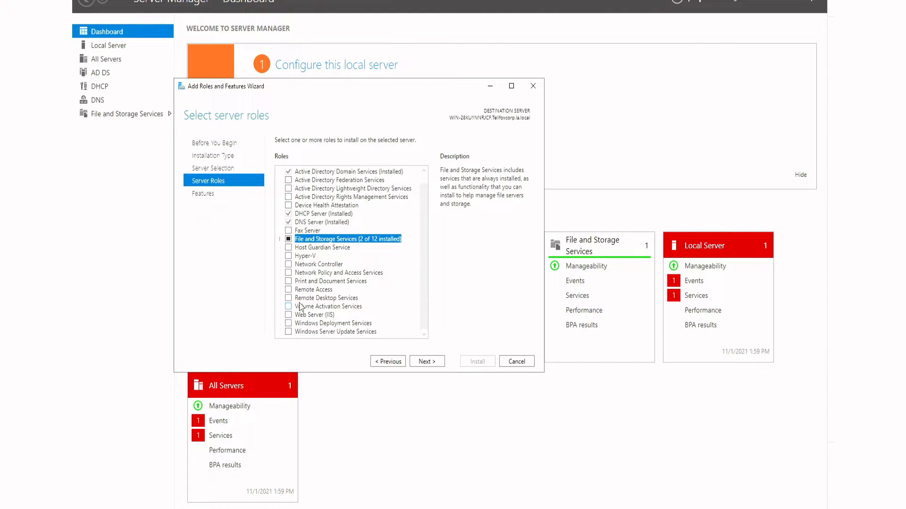
pyautogui.scroll(1, 358, 253)
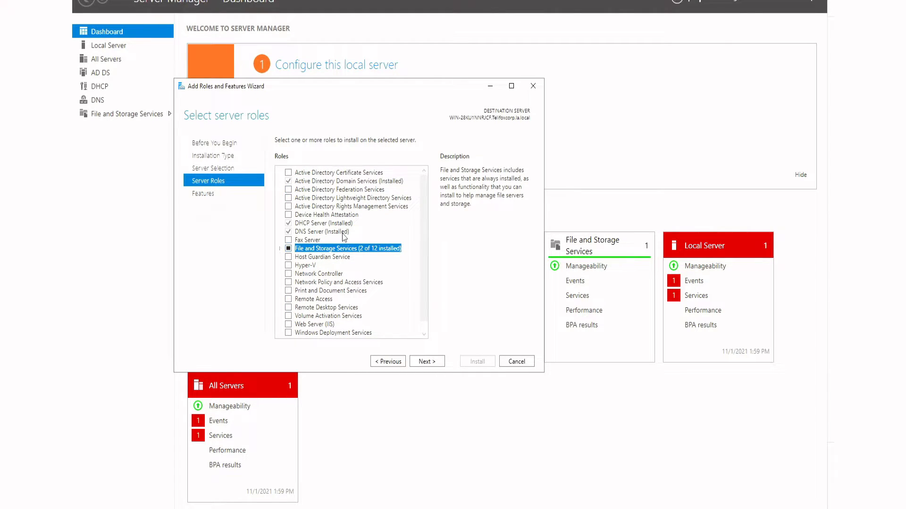
pyautogui.scroll(-1, 343, 235)
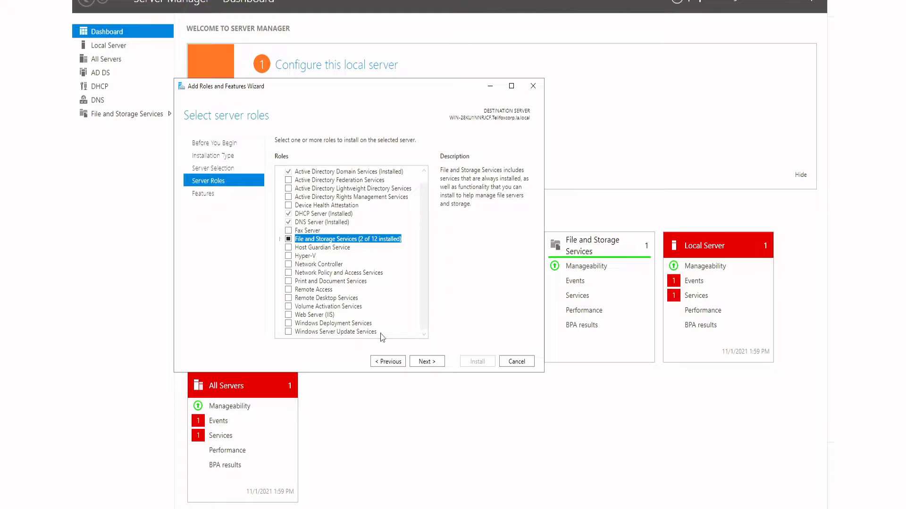
pyautogui.click(430, 364)
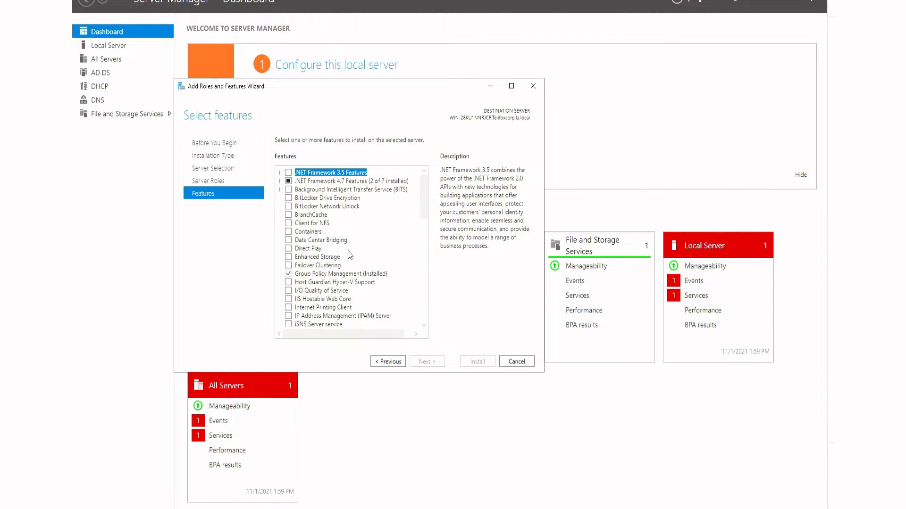
# Step: Select the Windows Server Backup feature and start installing it without an automatic server restart
pyautogui.scroll(-8, 354, 255)
pyautogui.scroll(-7, 354, 255)
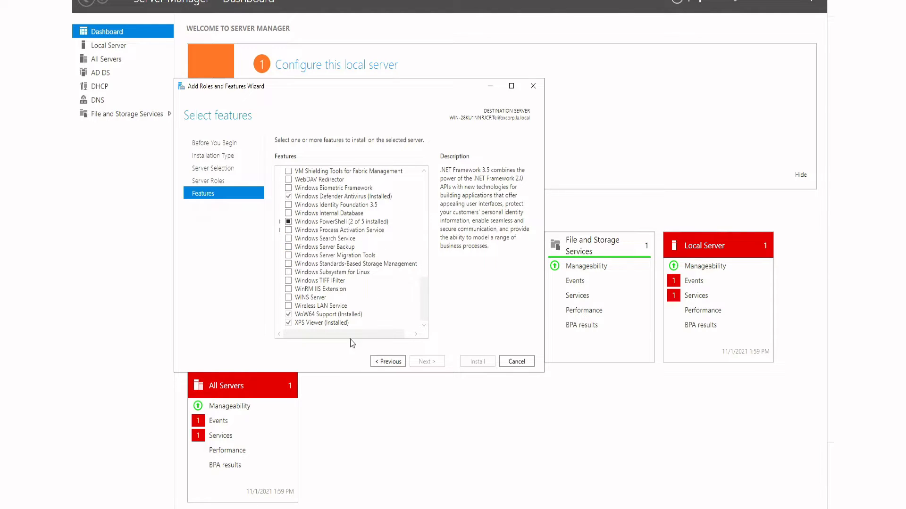
pyautogui.click(325, 247)
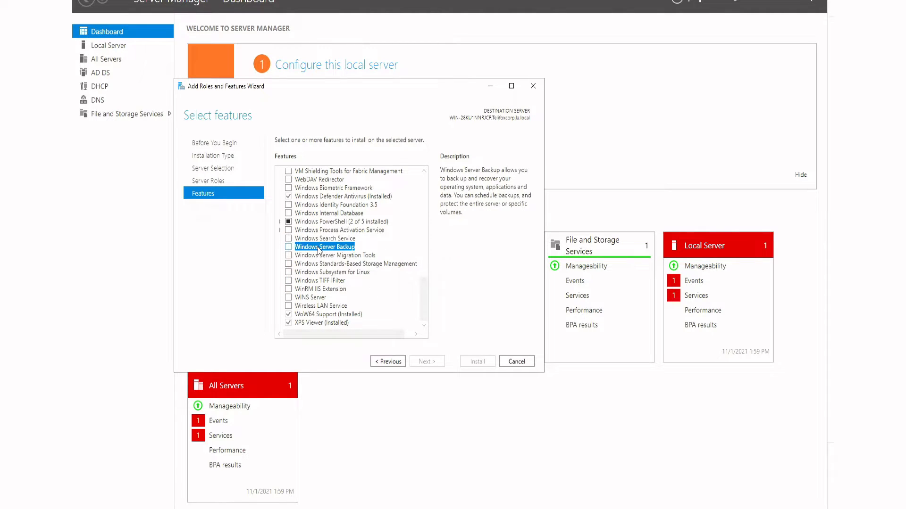
pyautogui.click(288, 247)
pyautogui.click(426, 362)
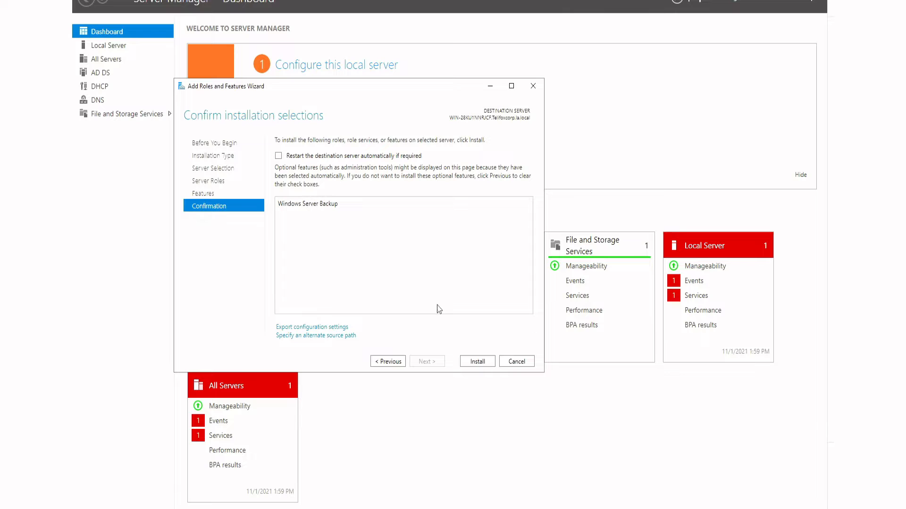
pyautogui.click(477, 362)
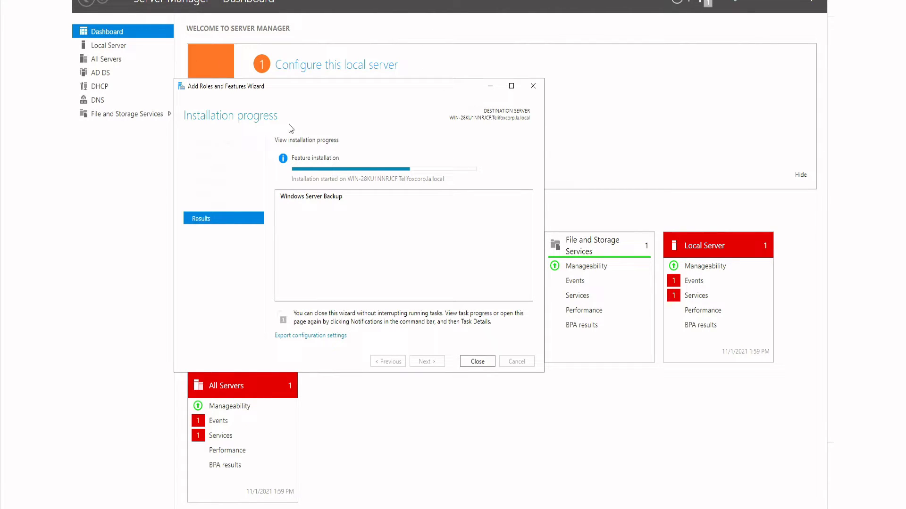
# Step: Wait for the Windows Server Backup installation to finish and close the wizard
pyautogui.moveTo(343, 91); pyautogui.dragTo(393, 68)
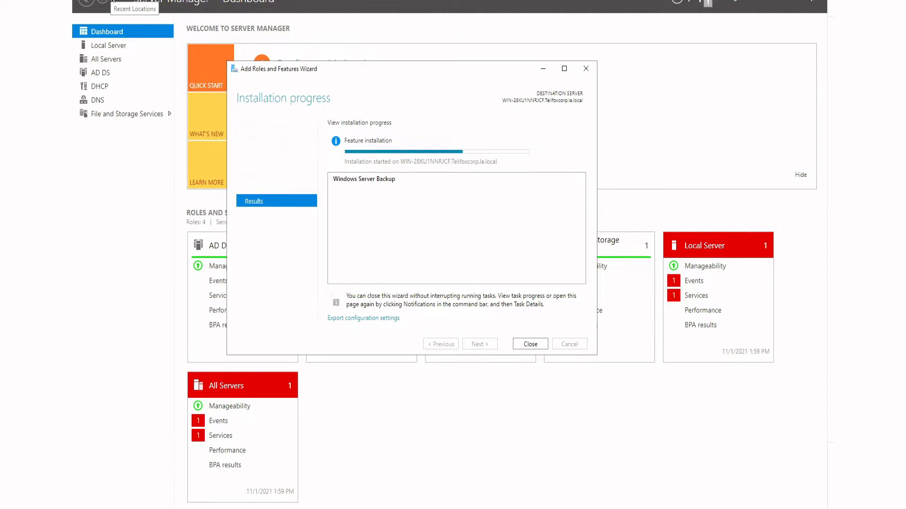
pyautogui.click(37, 0)
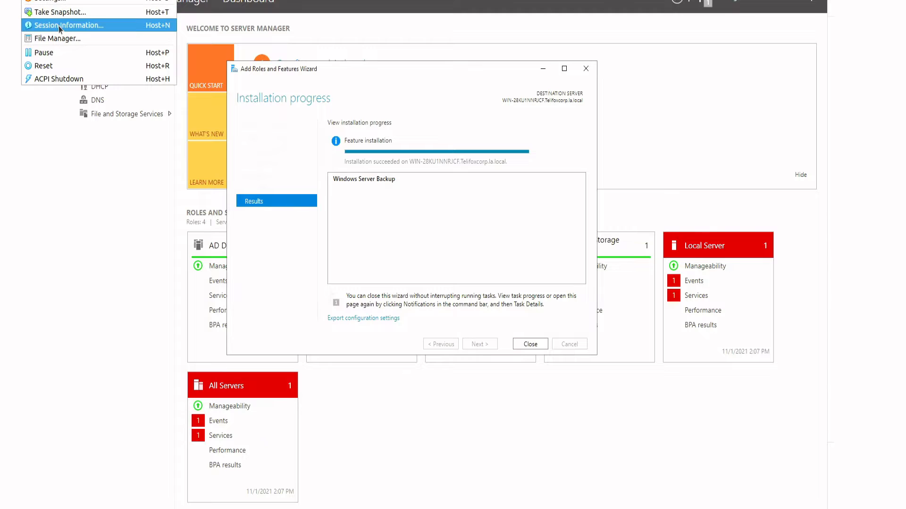
pyautogui.click(410, 79)
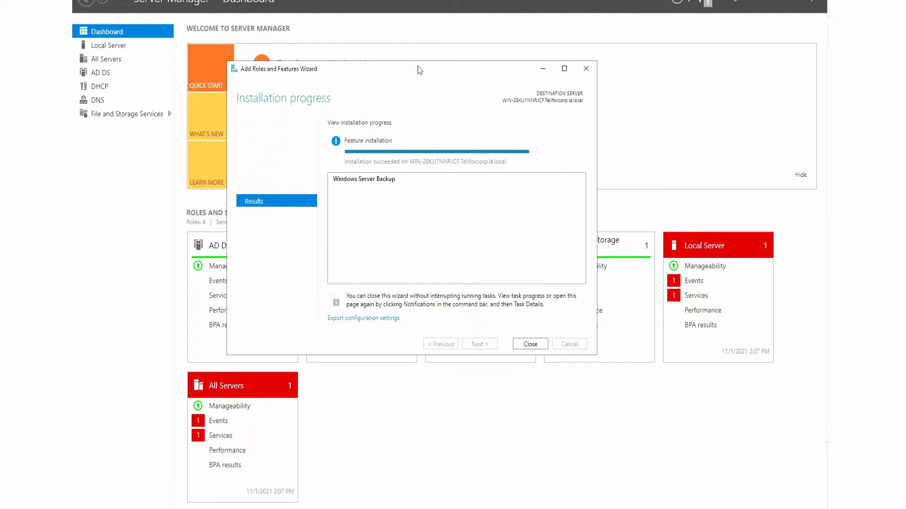
pyautogui.moveTo(419, 69); pyautogui.dragTo(409, 33)
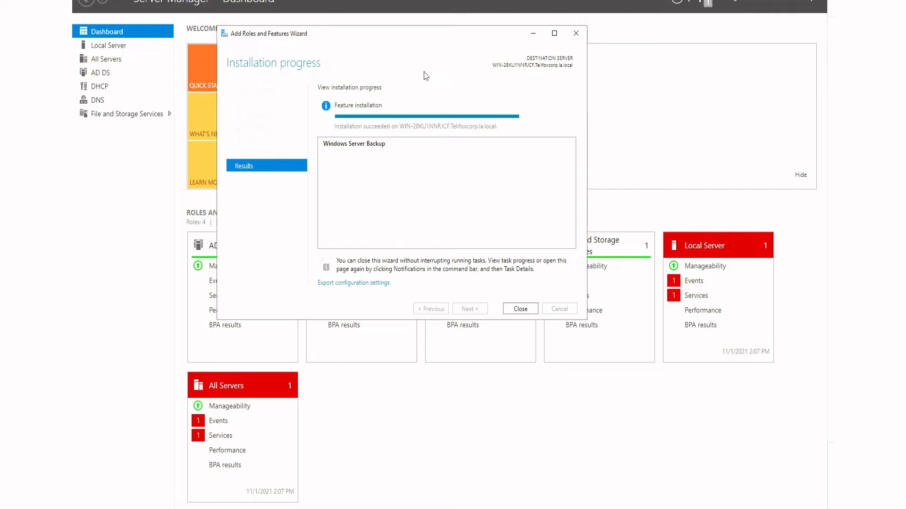
pyautogui.click(519, 309)
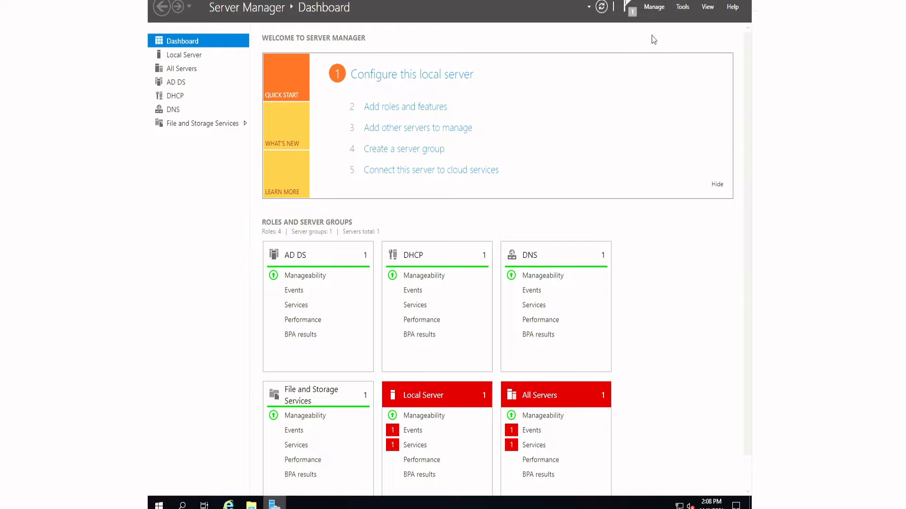
# Step: Open the Windows Server Backup tool from Server Manager and display its Local Backup page
pyautogui.click(631, 11)
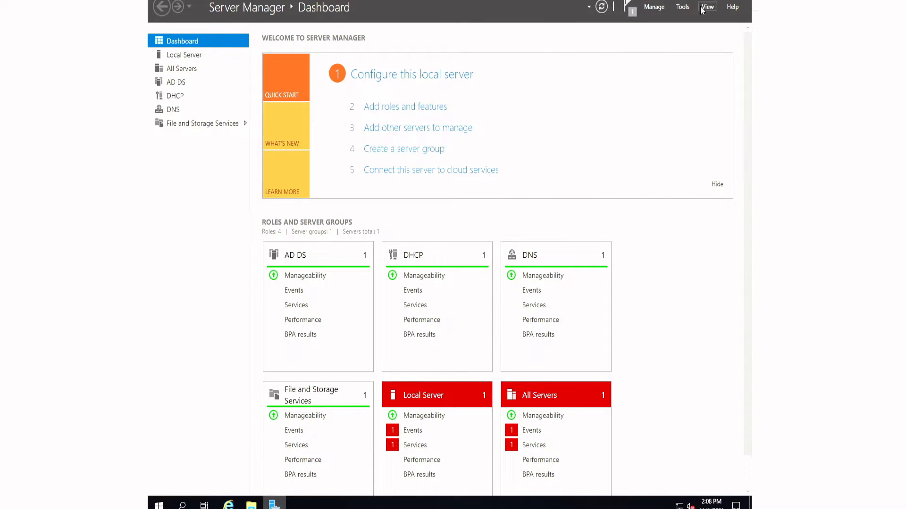
pyautogui.click(683, 7)
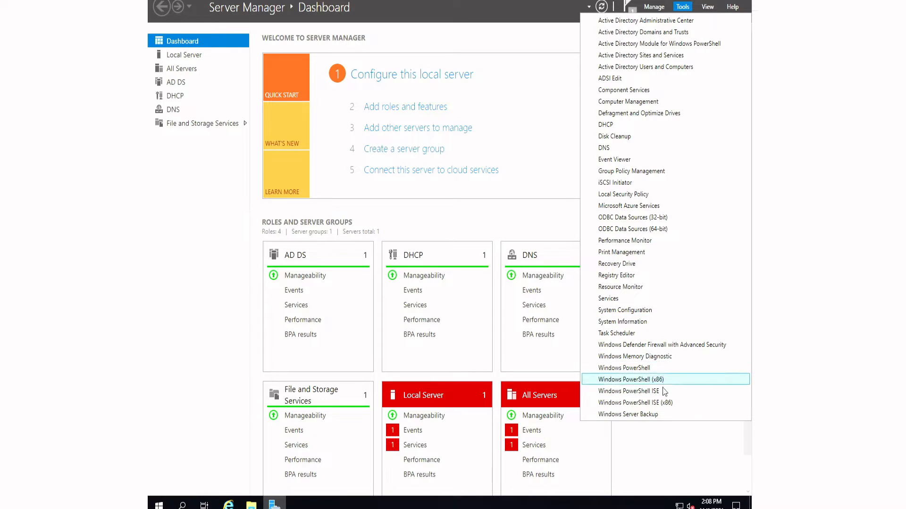
pyautogui.click(630, 417)
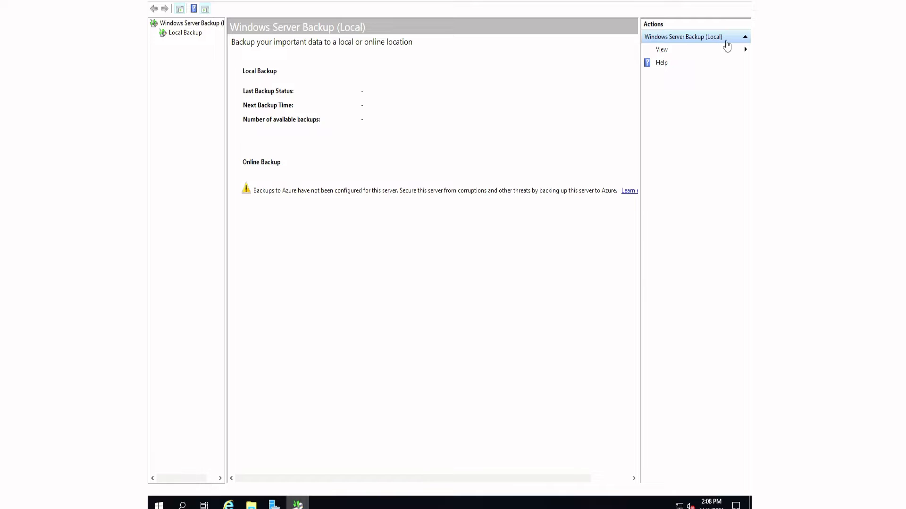
pyautogui.click(174, 35)
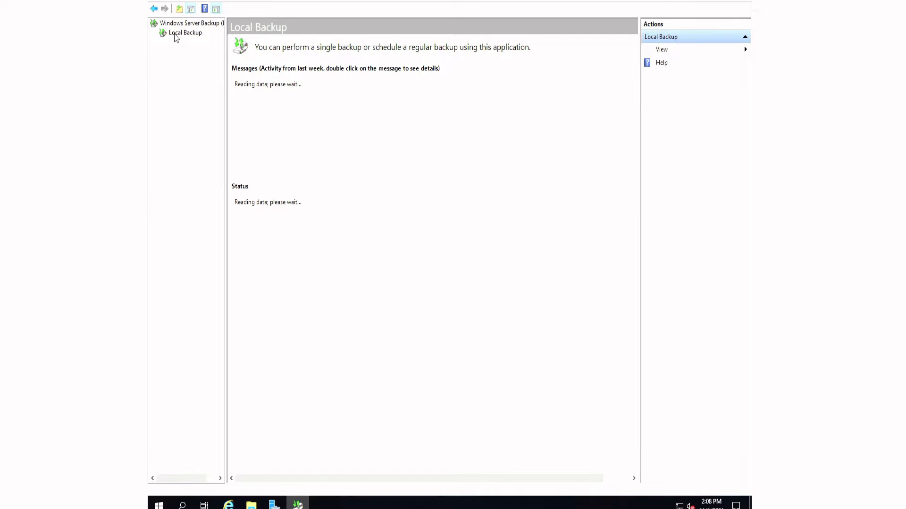
pyautogui.rightClick(175, 35)
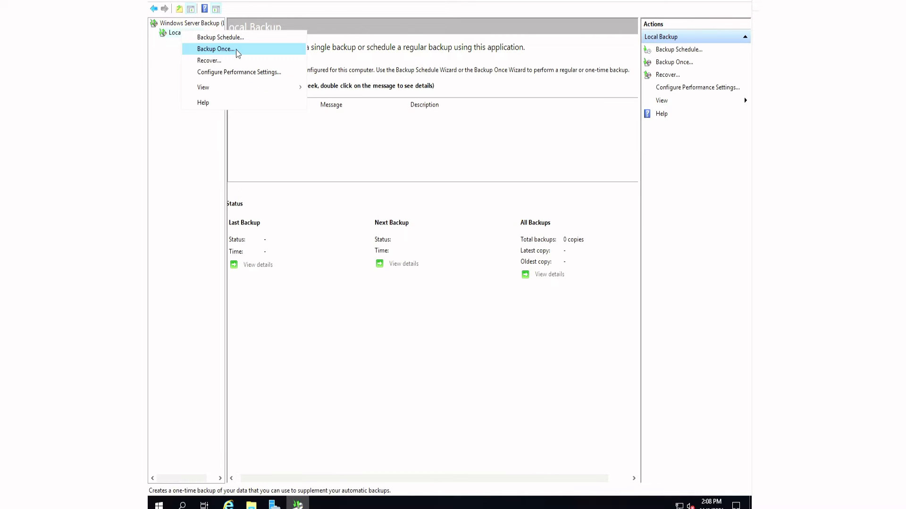
pyautogui.click(170, 36)
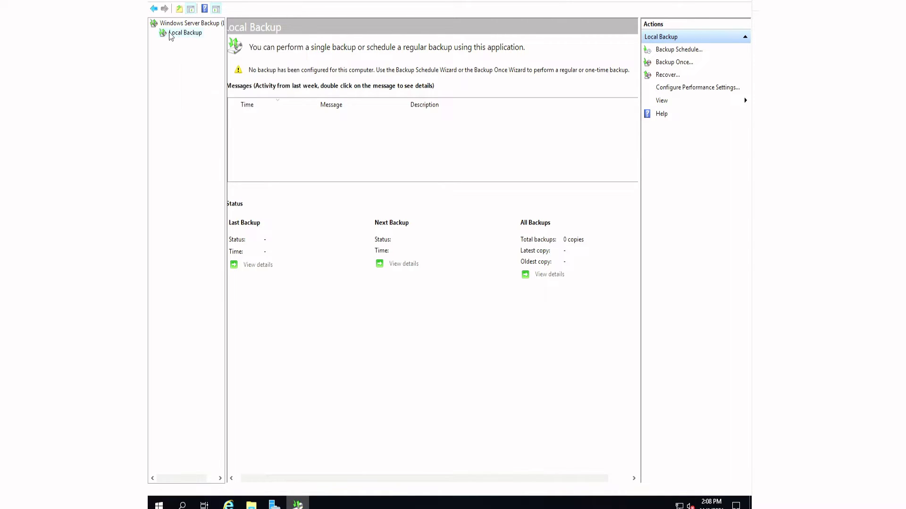
# Step: Start a new backup schedule for Local Backup using the Full server configuration
pyautogui.rightClick(184, 30)
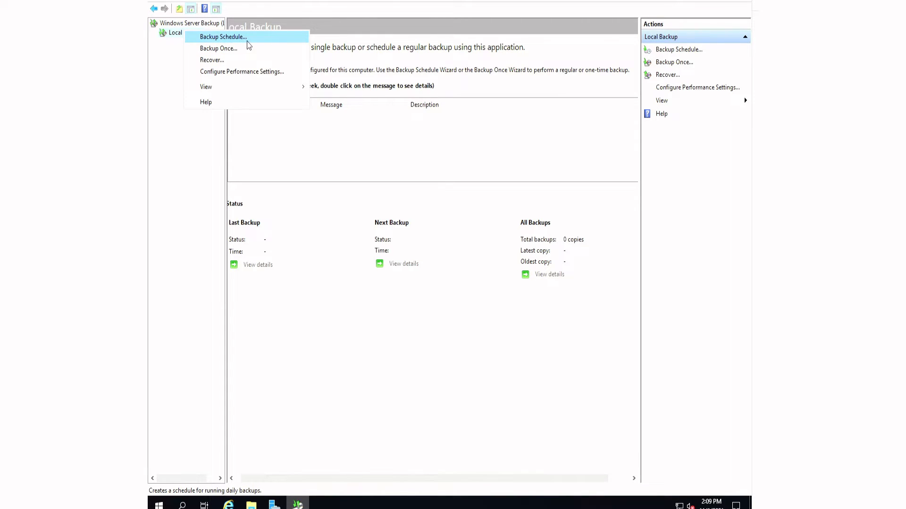
pyautogui.click(252, 43)
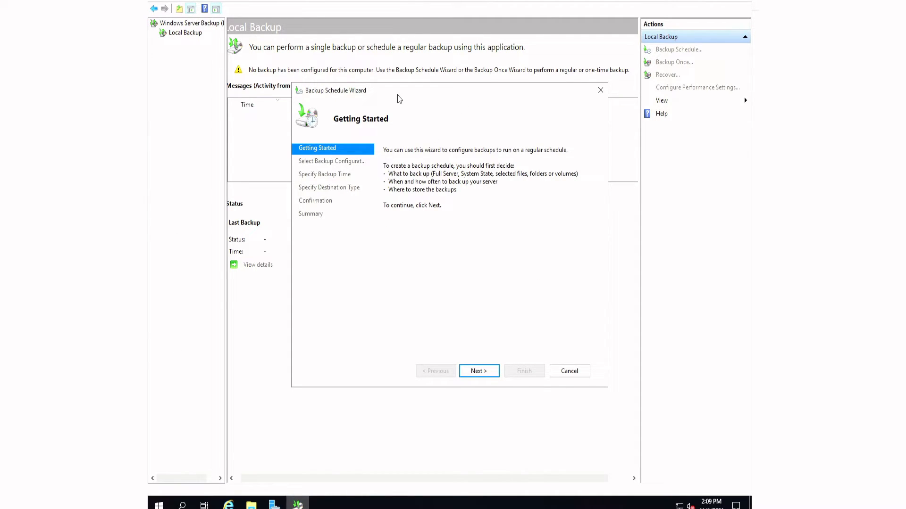
pyautogui.moveTo(394, 93); pyautogui.dragTo(365, 78)
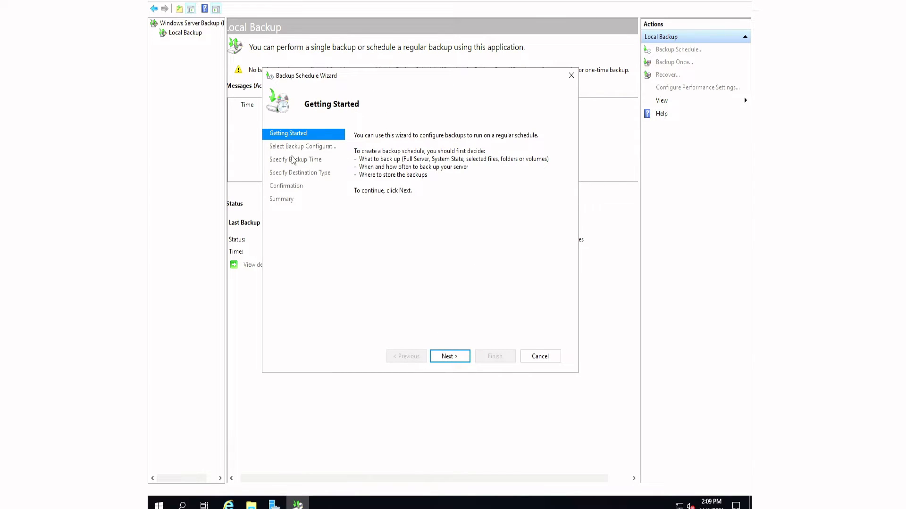
pyautogui.click(449, 357)
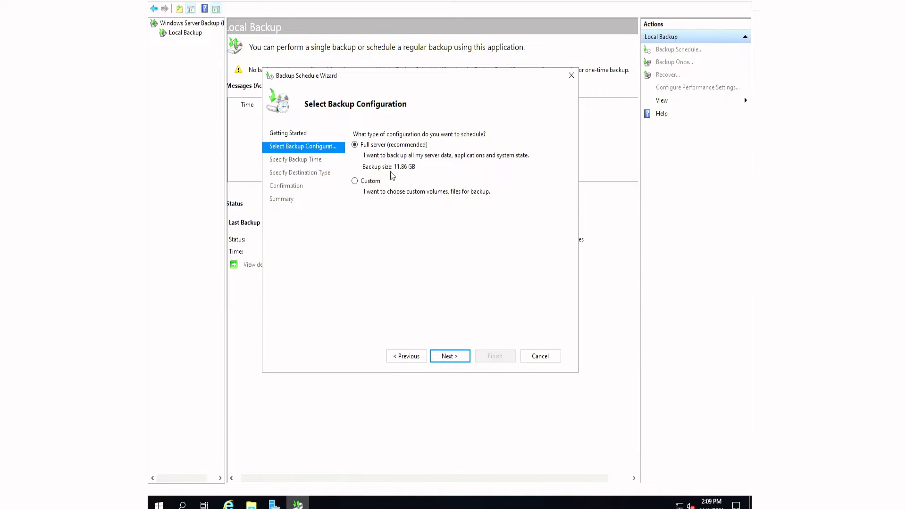
pyautogui.click(455, 357)
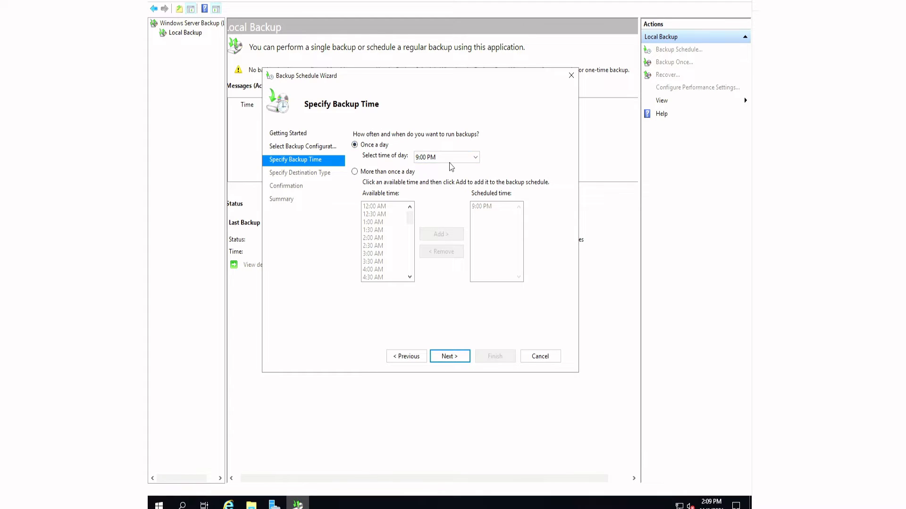
# Step: Schedule the backup to run once a day at 9:00 PM and proceed to the destination type
pyautogui.click(374, 172)
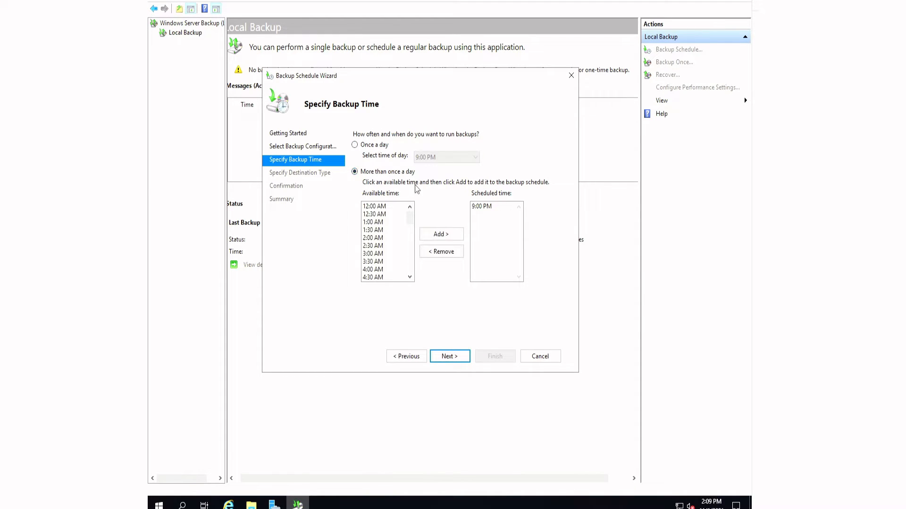
pyautogui.click(373, 145)
pyautogui.click(451, 157)
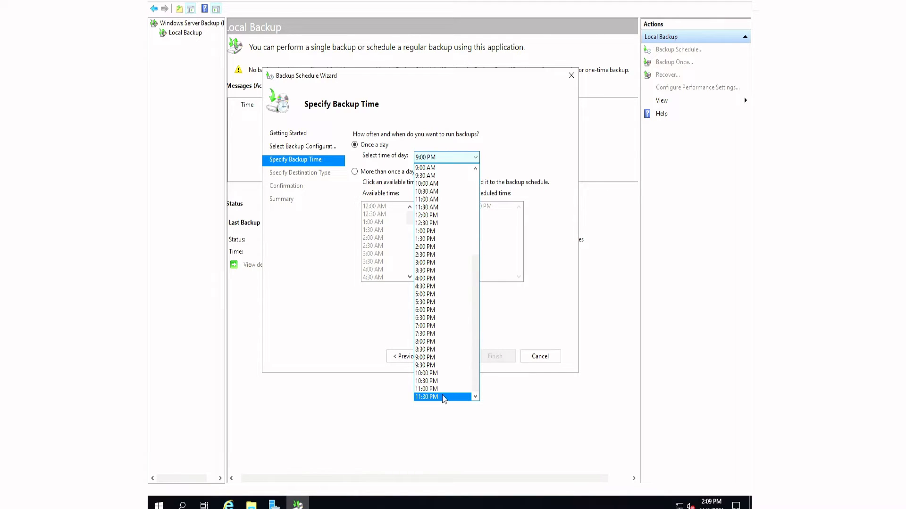
pyautogui.click(432, 359)
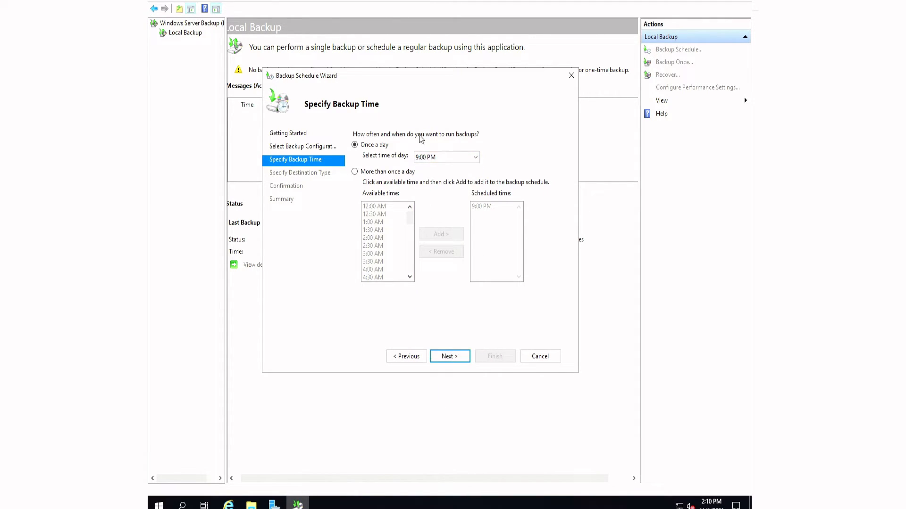
pyautogui.click(449, 357)
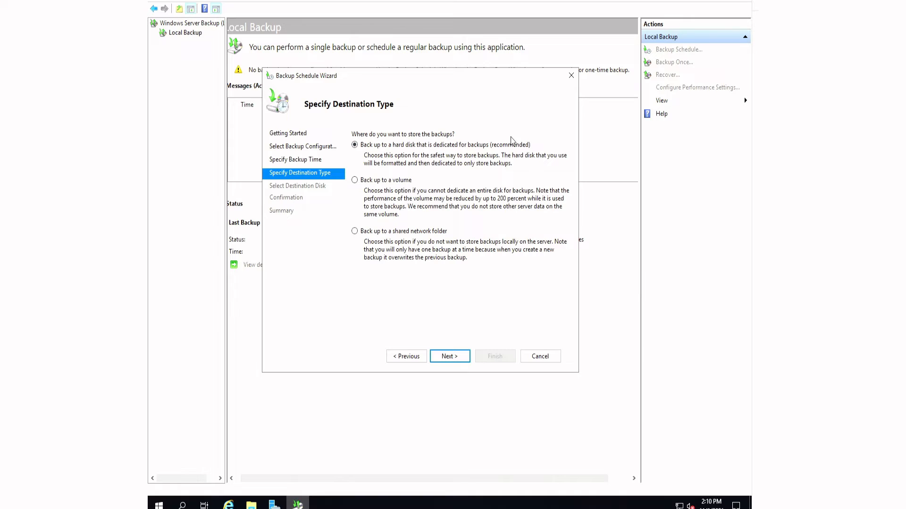
# Step: Keep the dedicated hard disk destination and add disk 3 (40 GB, F:) to the wizard's list of available disks
pyautogui.click(457, 358)
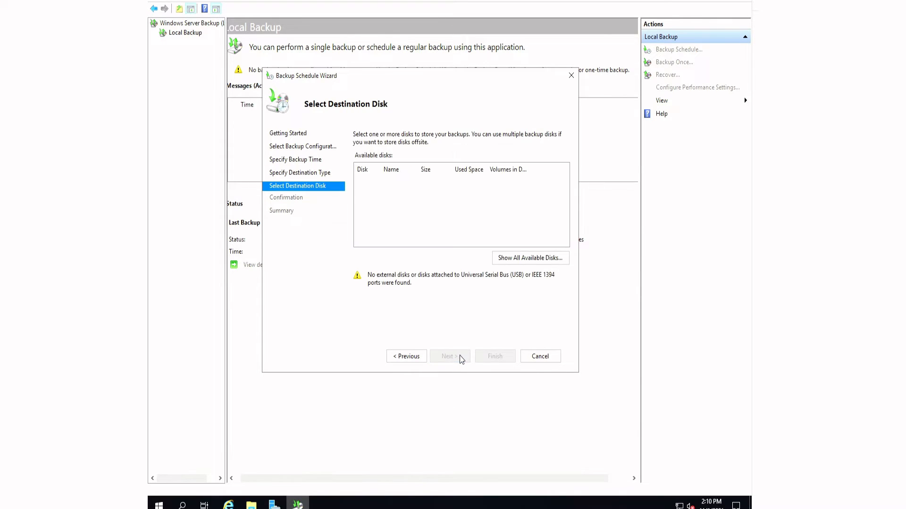
pyautogui.click(536, 262)
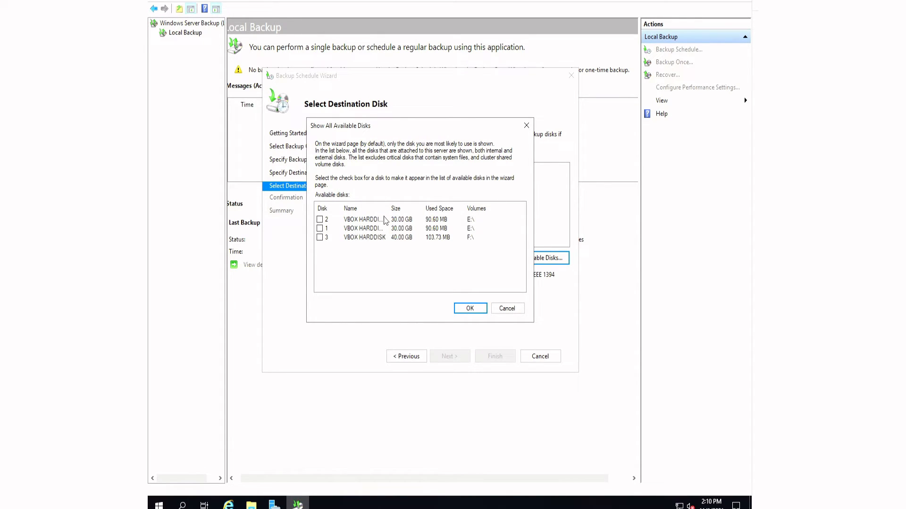
pyautogui.moveTo(388, 208); pyautogui.dragTo(433, 205)
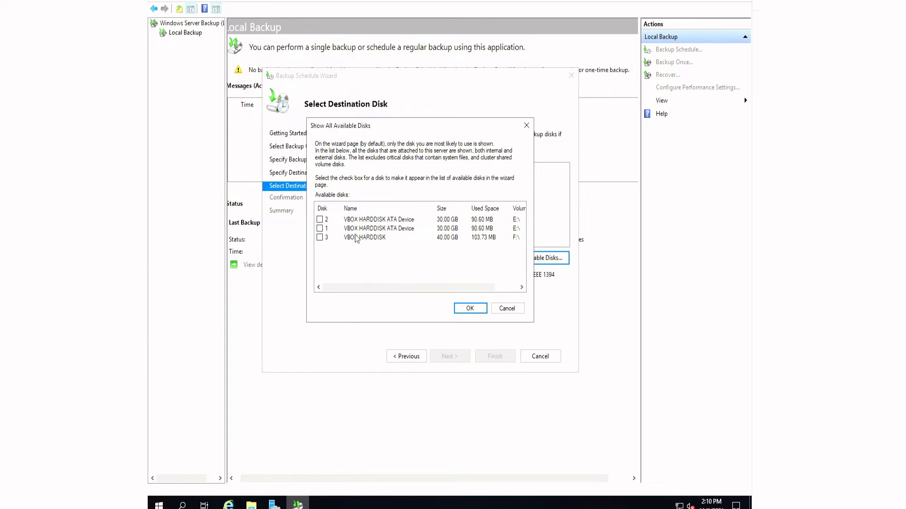
pyautogui.click(320, 237)
pyautogui.click(494, 311)
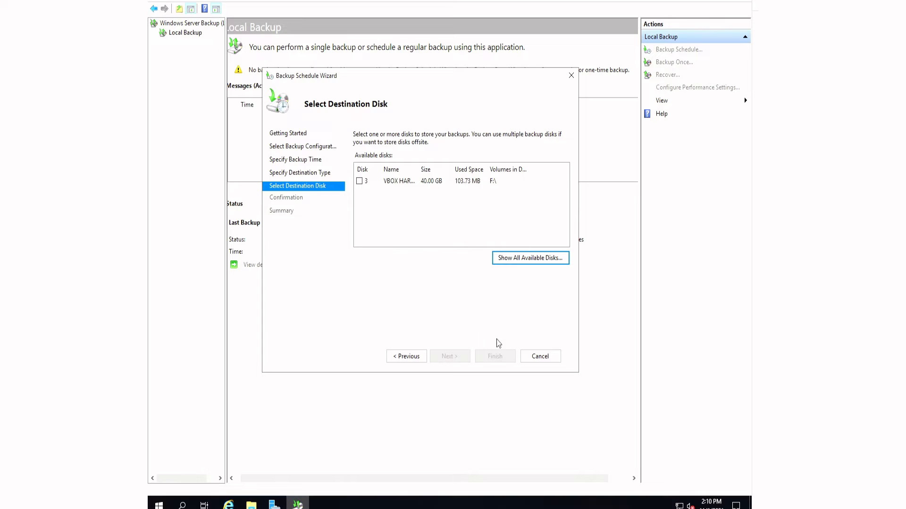
# Step: Select disk 3 as the backup destination and agree to remove the BackupOS (F:) volume from the backup items
pyautogui.click(434, 205)
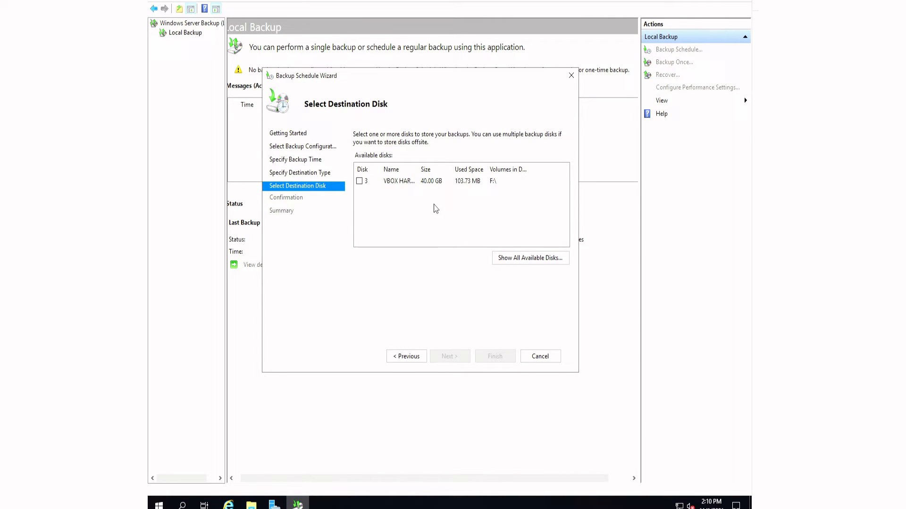
pyautogui.click(359, 181)
pyautogui.click(452, 358)
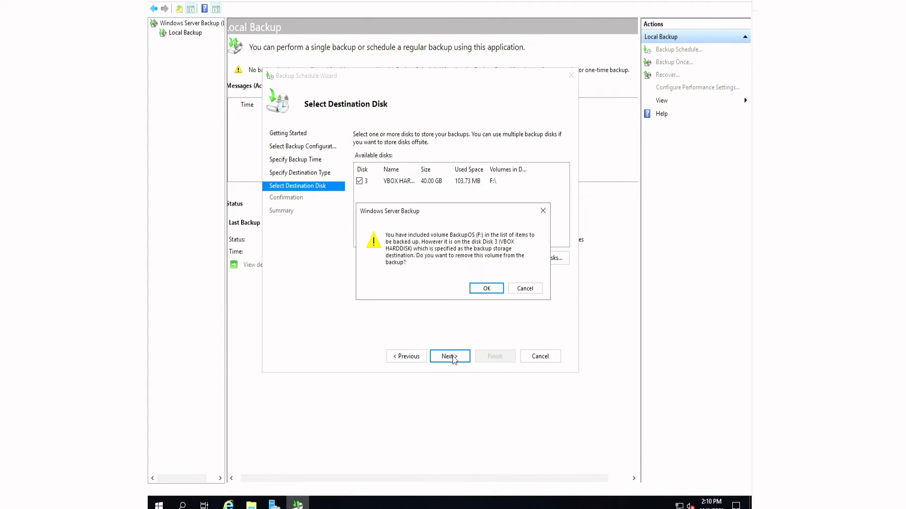
pyautogui.click(487, 288)
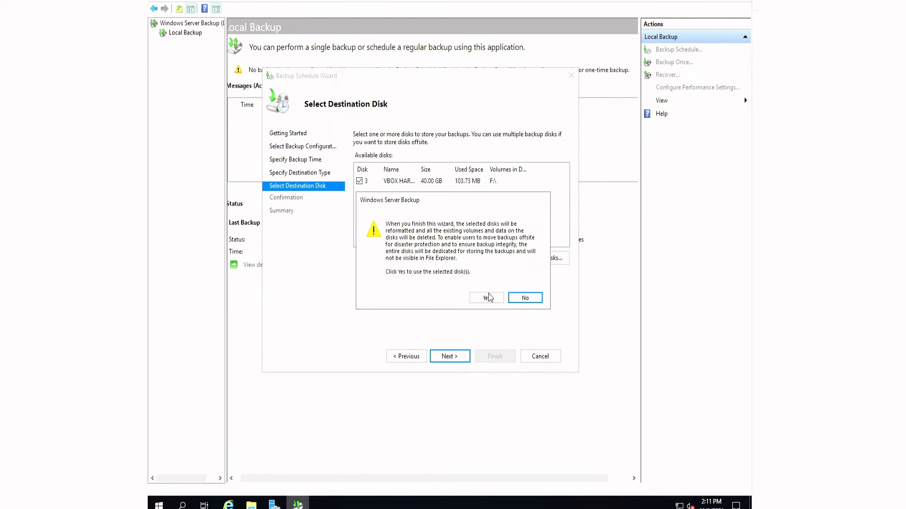
# Step: Accept the reformatting of disk 3 as a dedicated backup disk and proceed to the confirmation page
pyautogui.moveTo(275, 215); pyautogui.dragTo(275, 216)
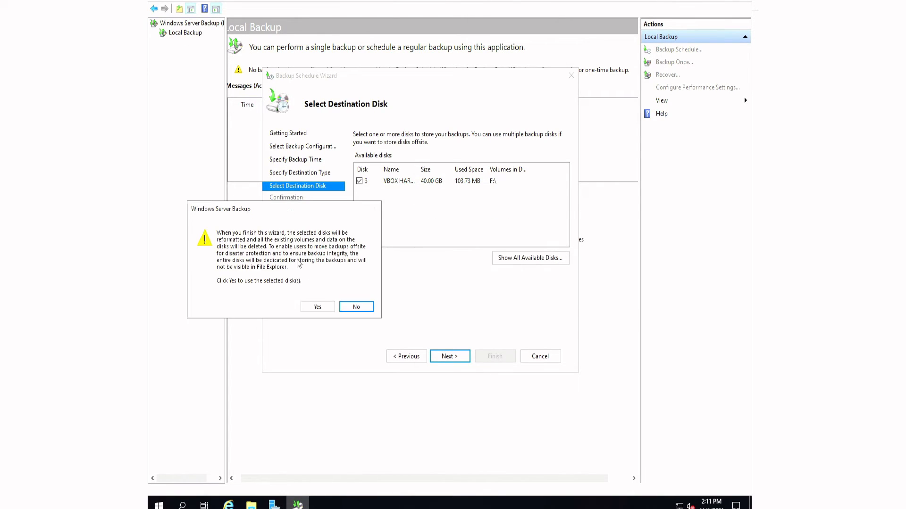
pyautogui.click(356, 307)
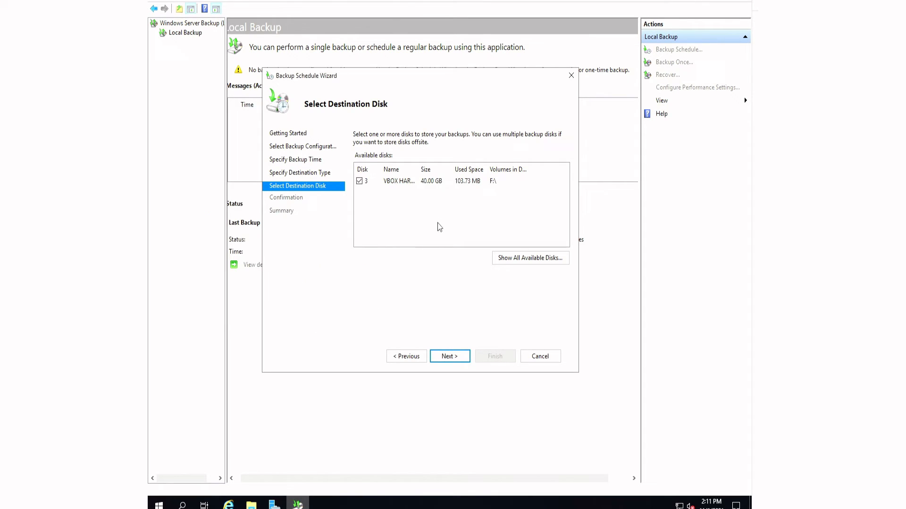
pyautogui.click(415, 183)
pyautogui.click(447, 357)
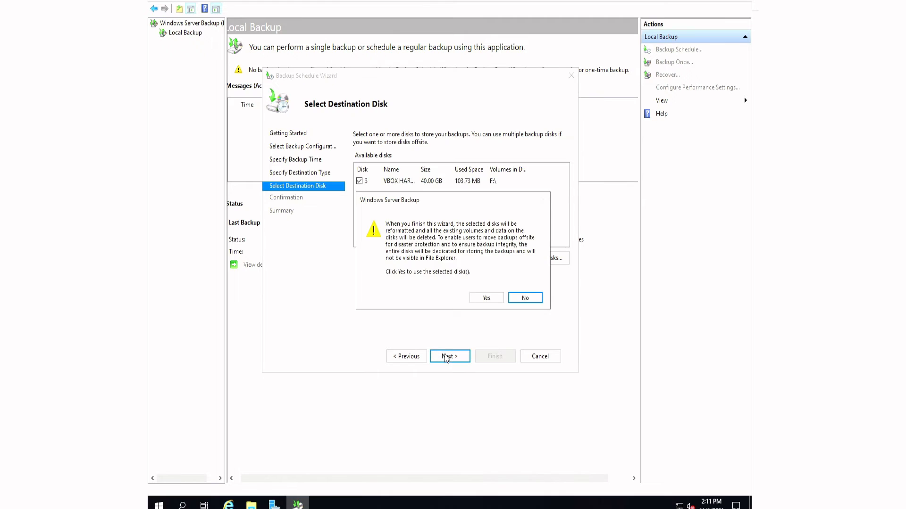
pyautogui.click(485, 298)
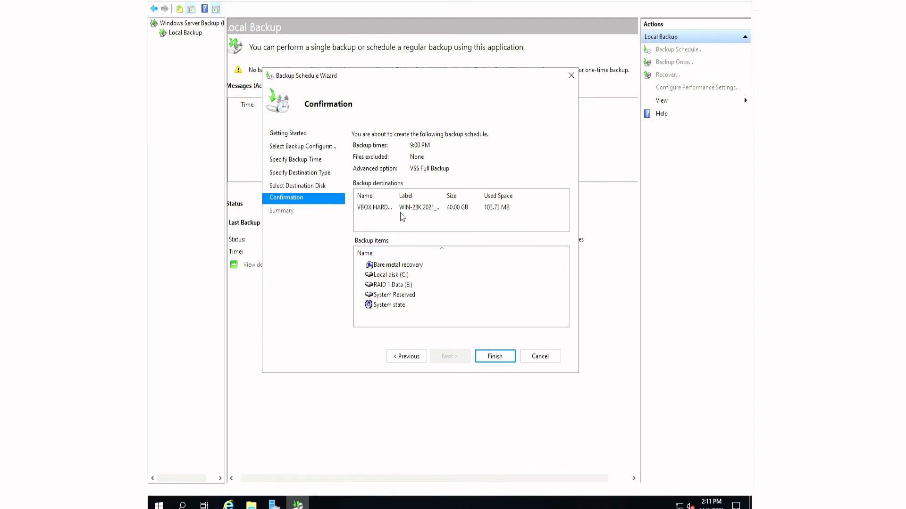
# Step: Revisit the destination disk and destination type pages to review the choices, and return to the confirmation page
pyautogui.click(400, 213)
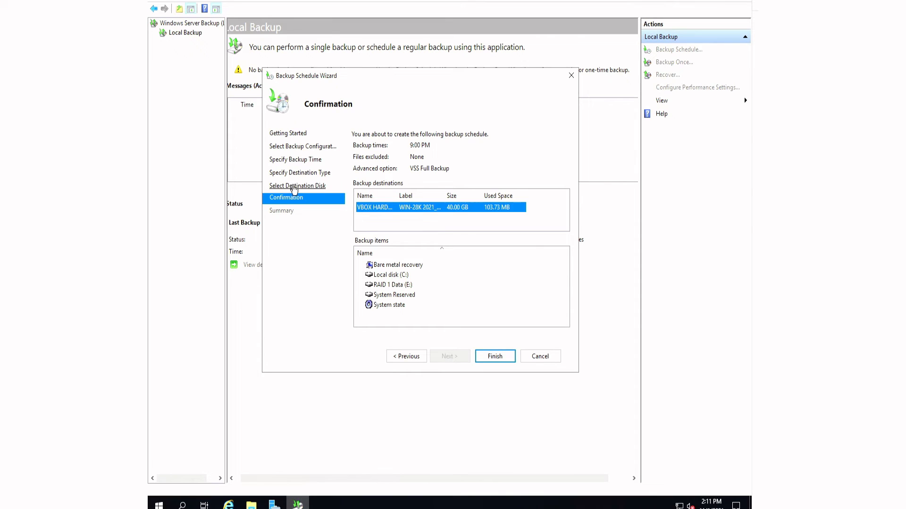
pyautogui.click(297, 188)
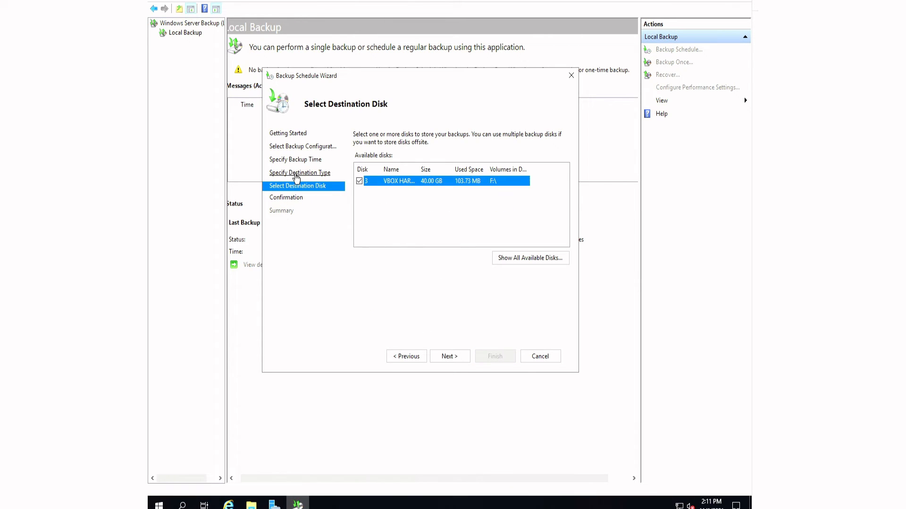
pyautogui.click(297, 174)
pyautogui.click(444, 355)
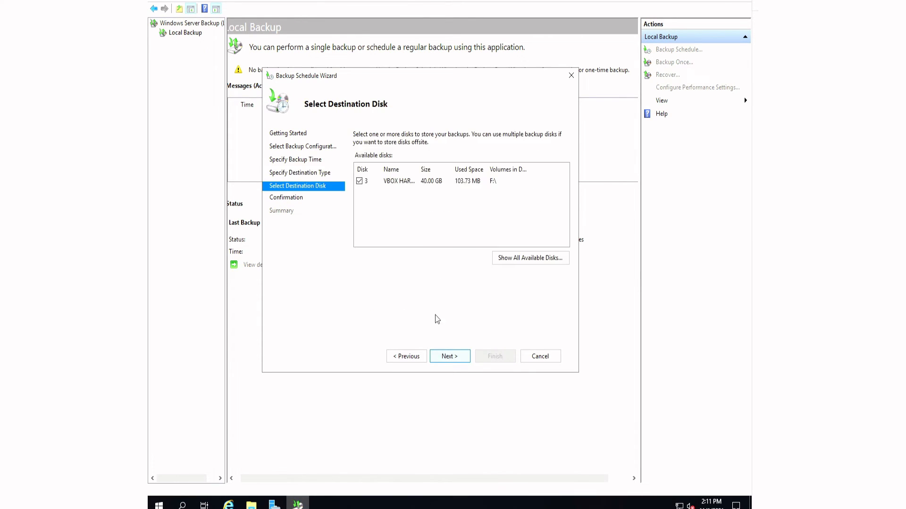
pyautogui.click(447, 357)
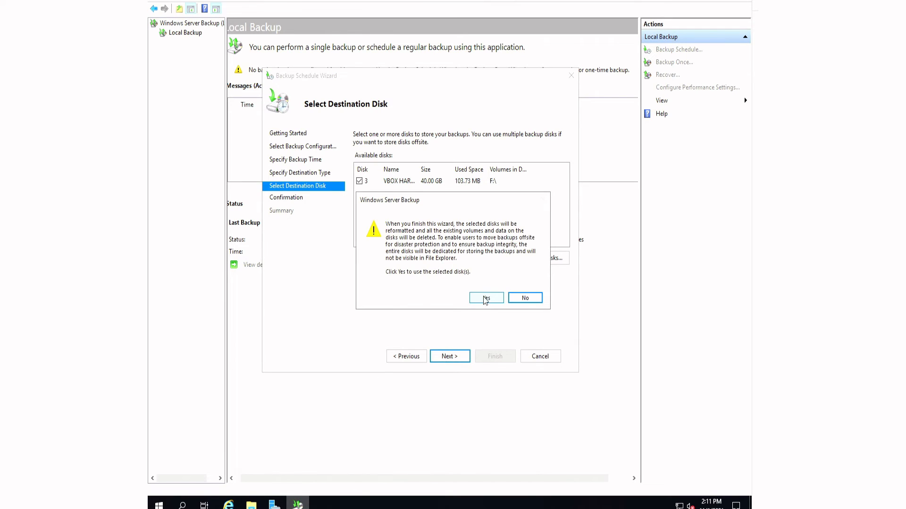
pyautogui.click(486, 298)
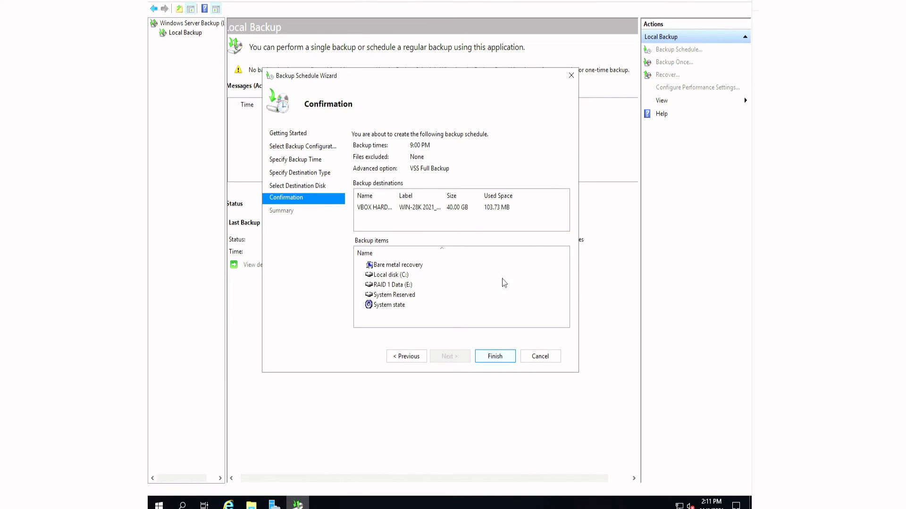
# Step: Finish creating the backup schedule and close the wizard to show the scheduled backup on the Local Backup page
pyautogui.click(431, 208)
pyautogui.click(496, 357)
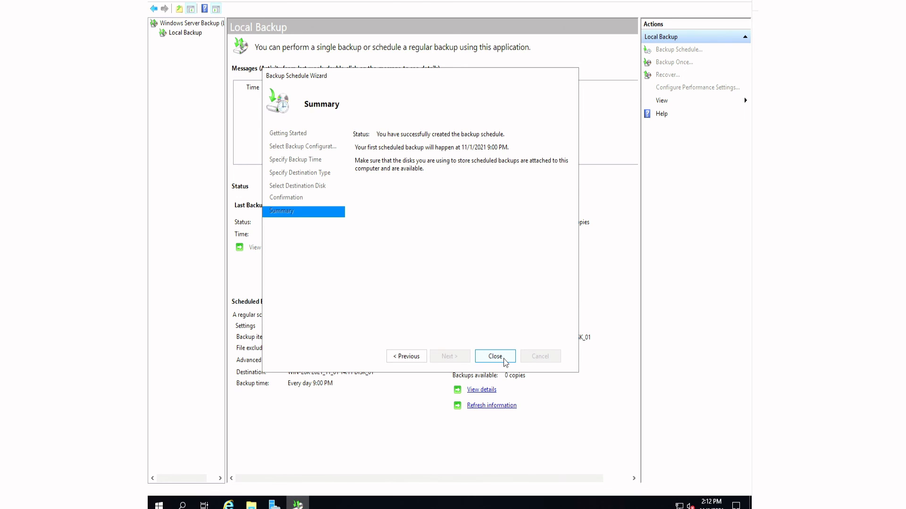
pyautogui.click(503, 360)
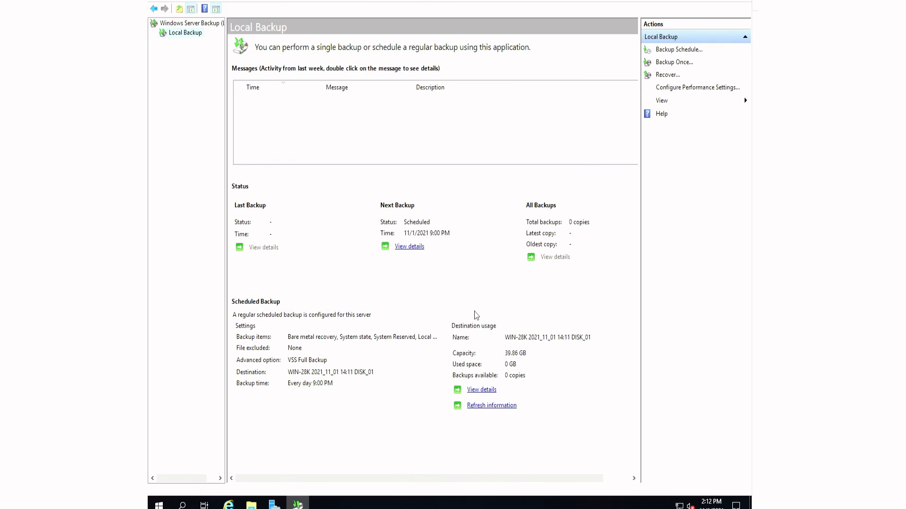
pyautogui.click(451, 231)
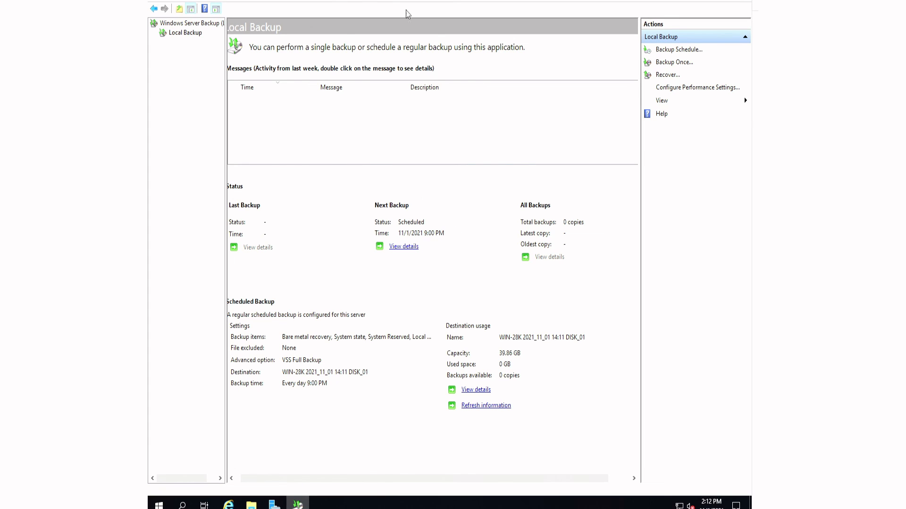